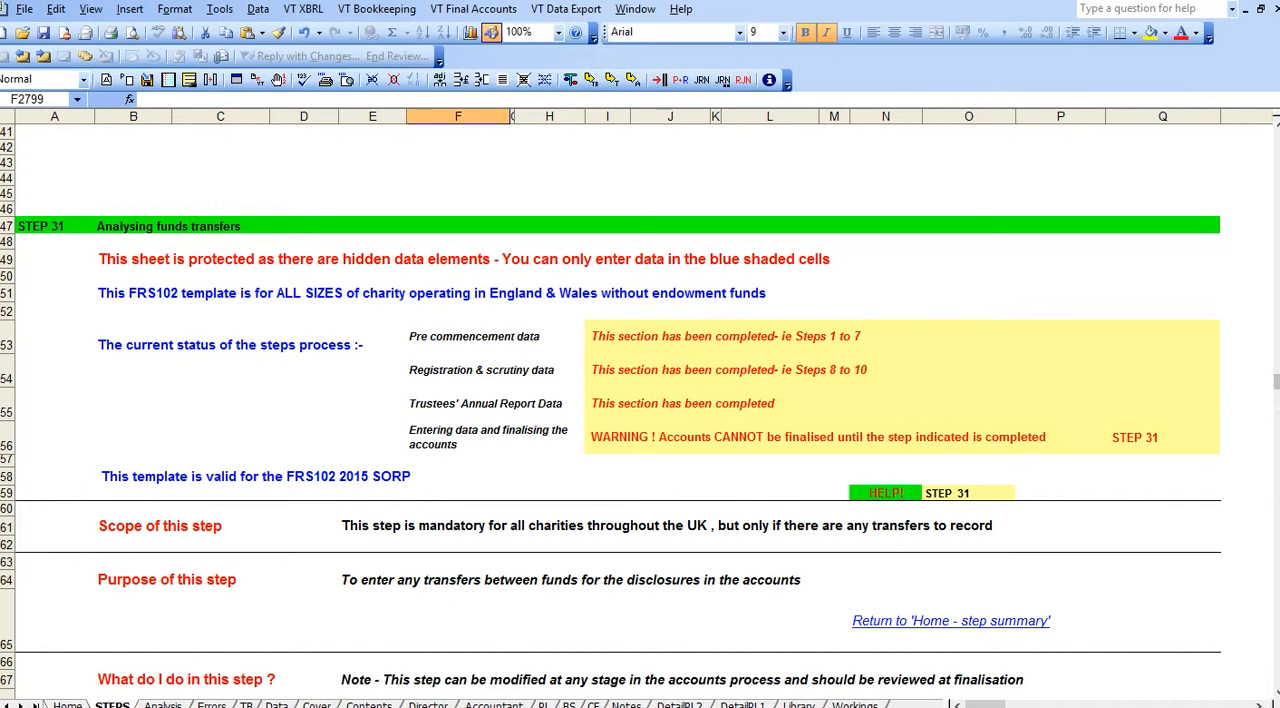
Read the Step 31 guidance on analysing funds transfers, down to the fund transfer table.
scroll(1271, 683, down, 5)
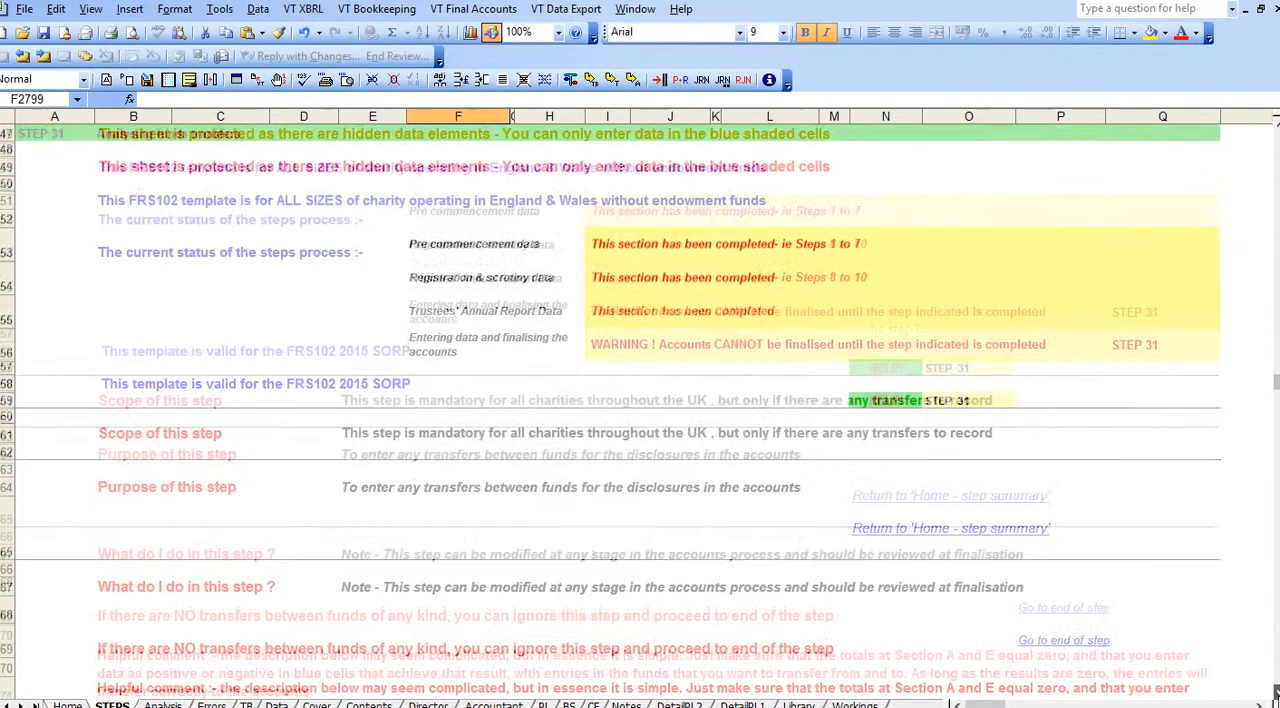
scroll(1275, 692, down, 1)
scroll(1275, 692, down, 6)
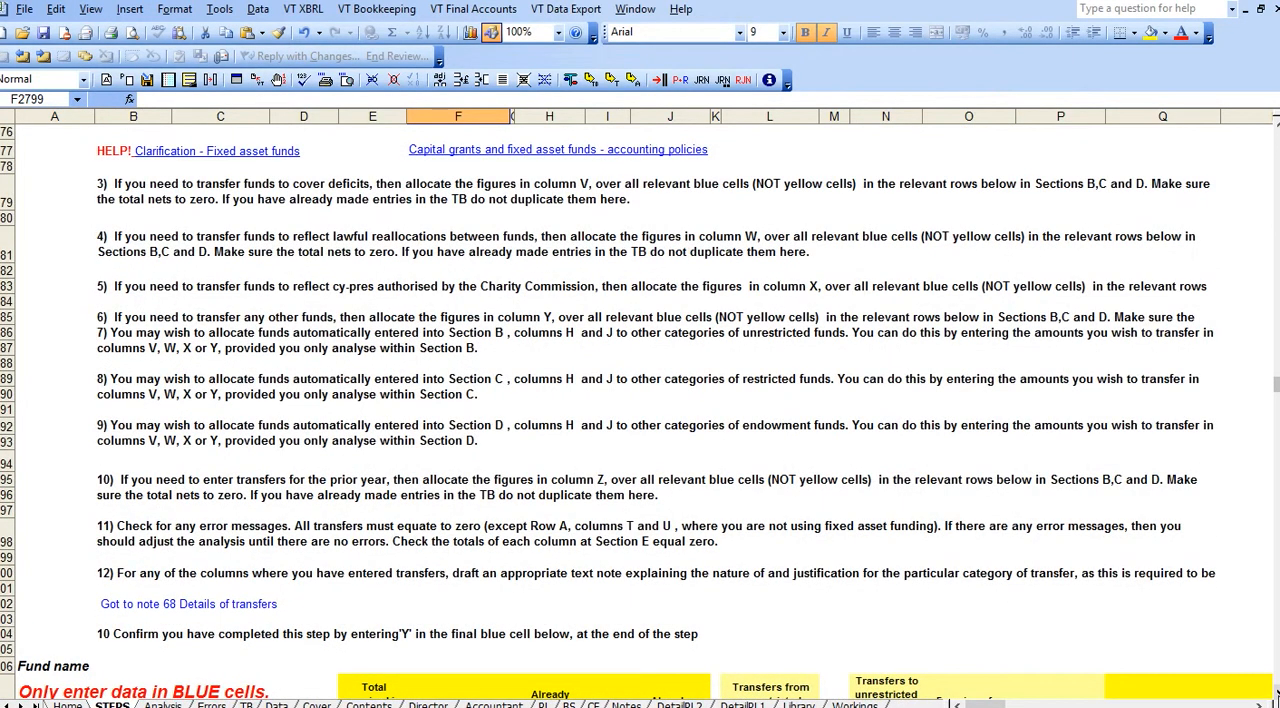
scroll(1275, 692, down, 5)
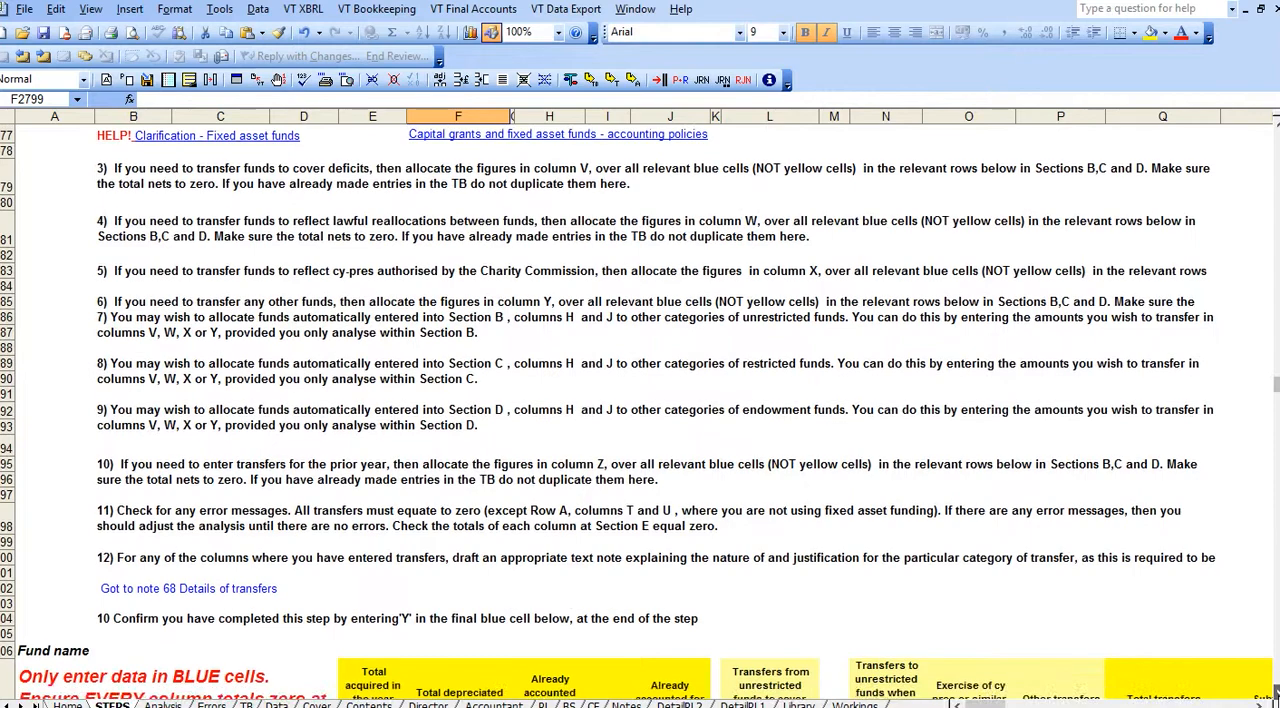
scroll(1275, 692, down, 4)
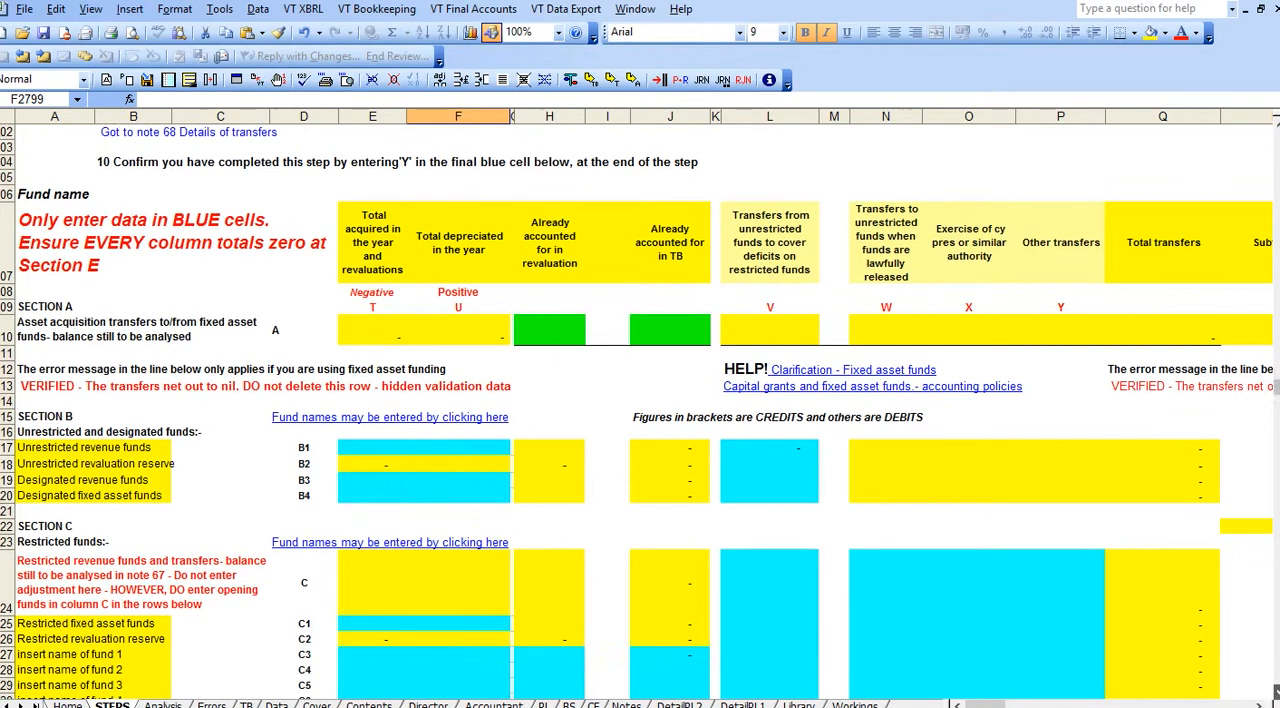
scroll(1274, 386, down, 3)
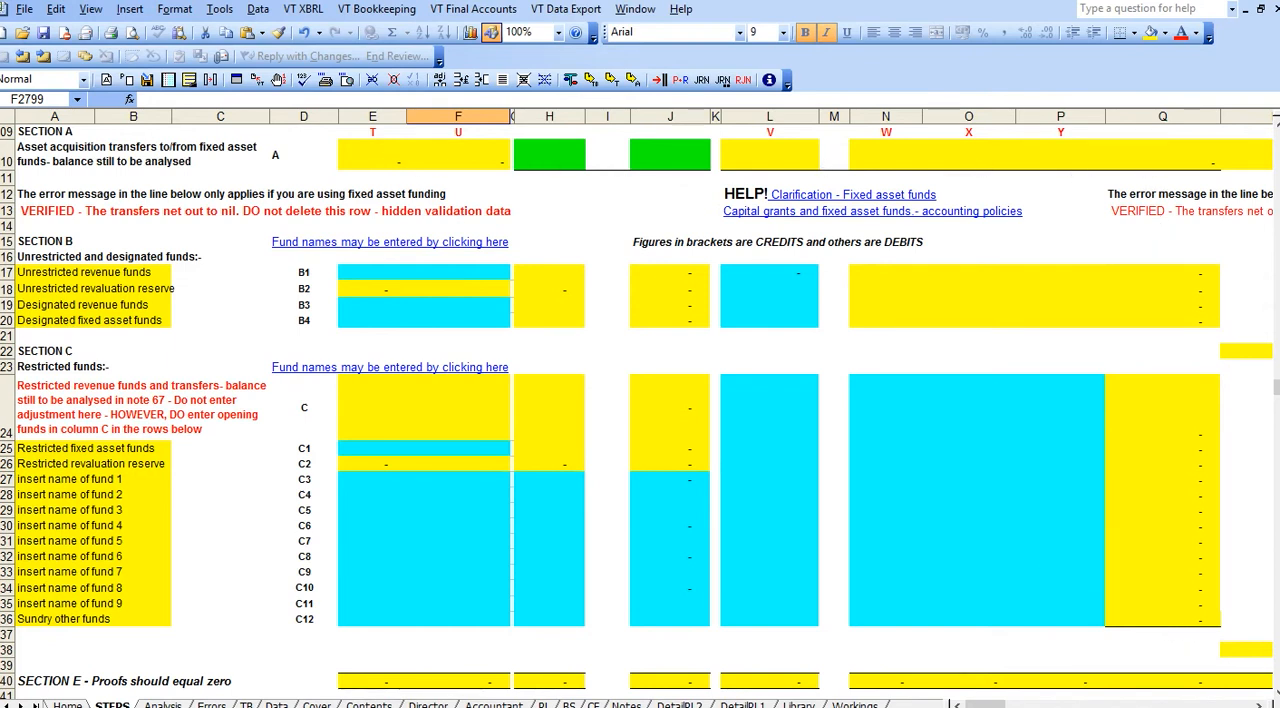
Check the Section E proof totals in row 2940 for every column from E to S.
click(372, 681)
click(470, 688)
click(565, 690)
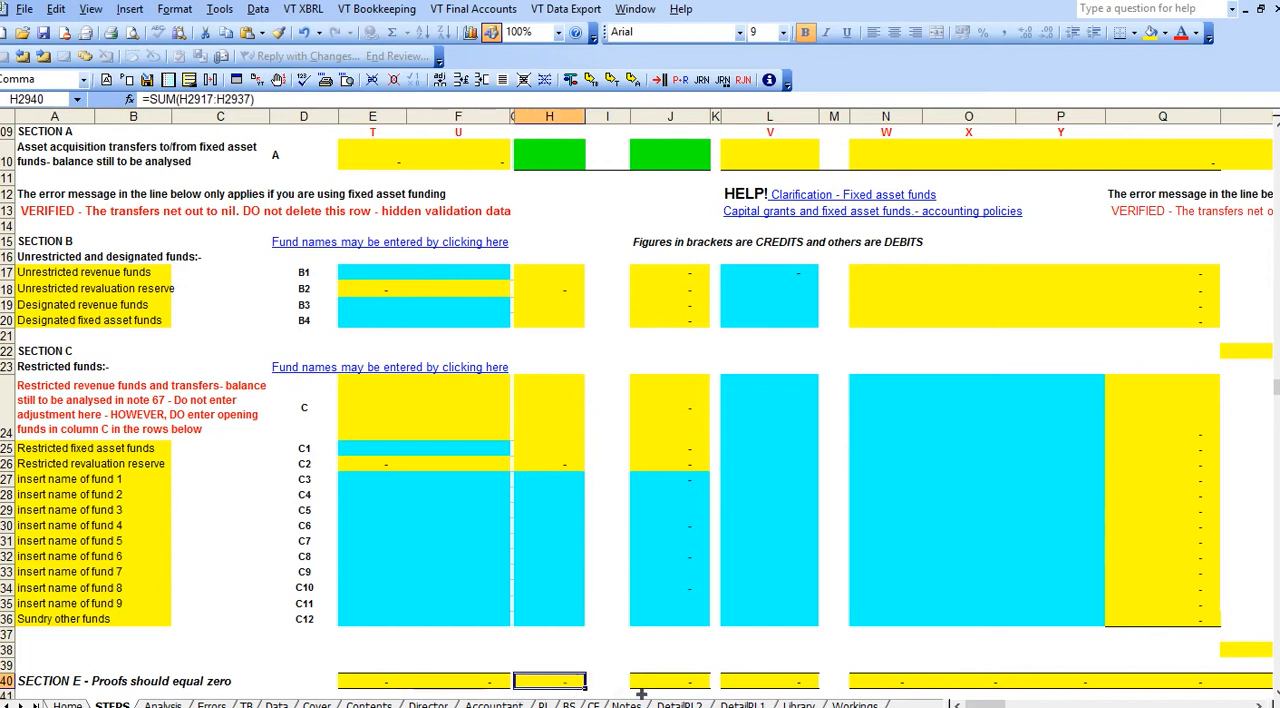
click(660, 688)
click(790, 684)
click(895, 680)
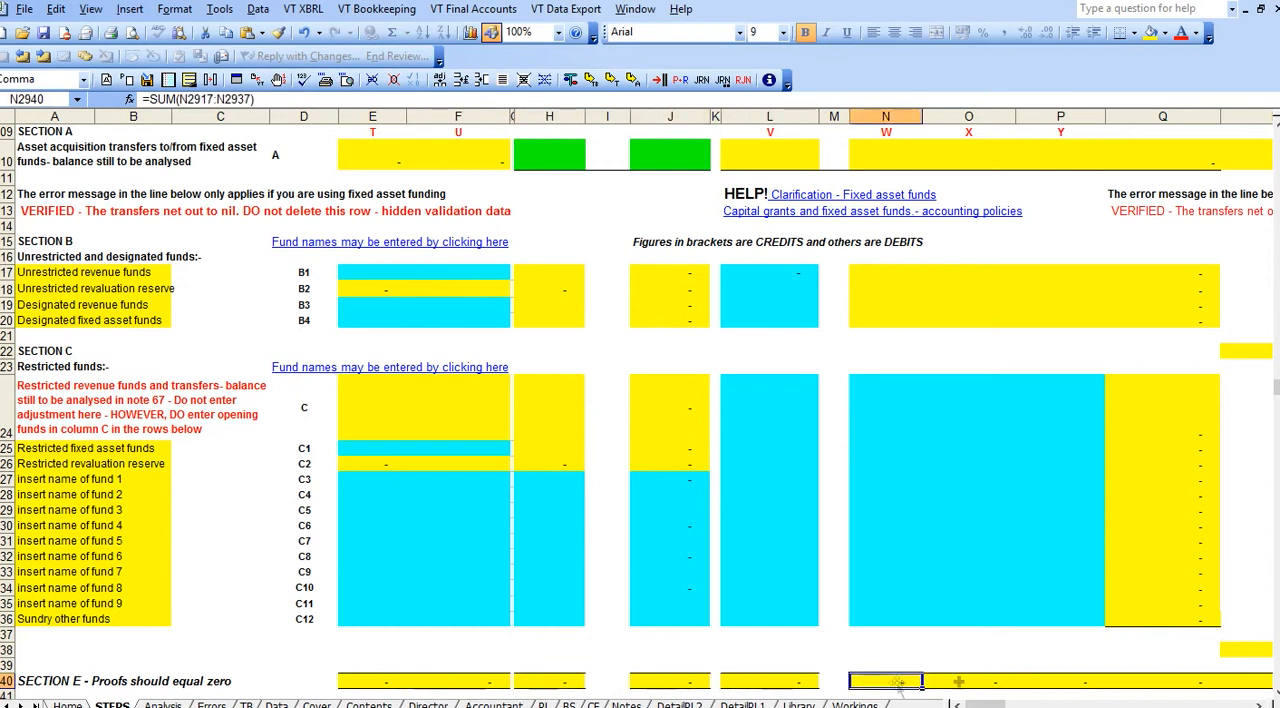
click(988, 682)
click(1052, 684)
click(1144, 688)
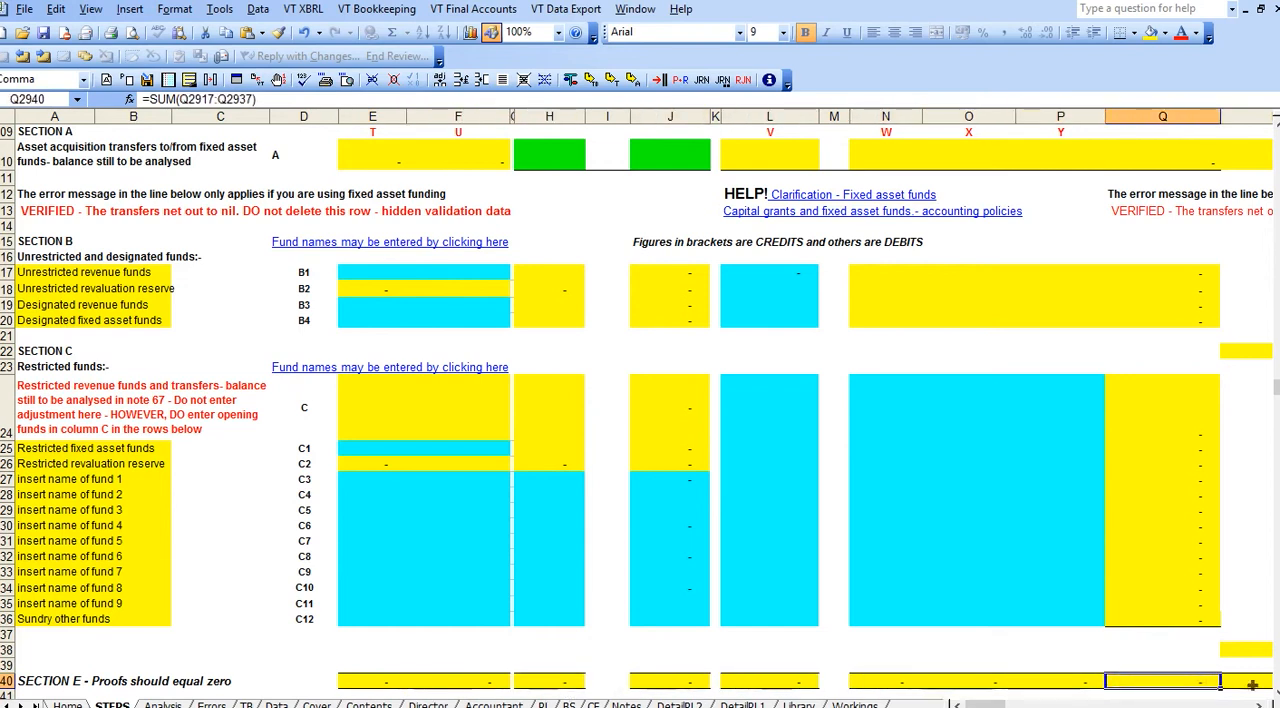
click(1268, 681)
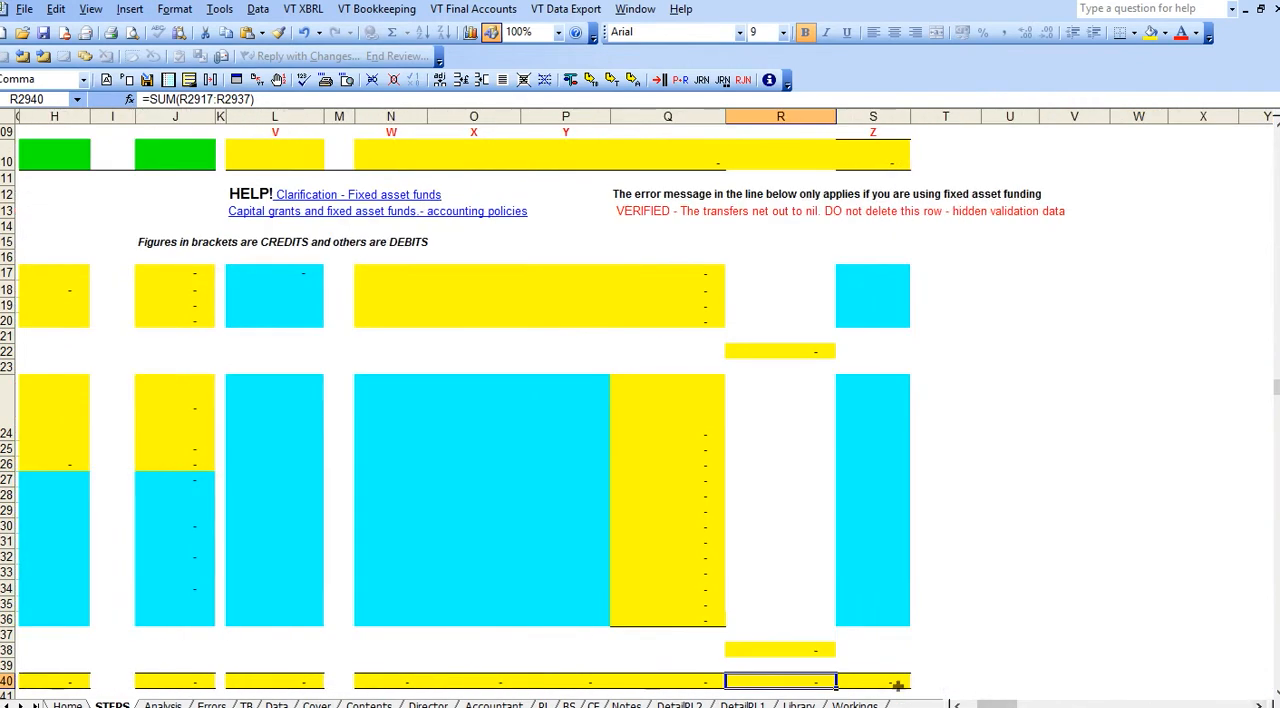
click(897, 685)
drag(1000, 705, 968, 705)
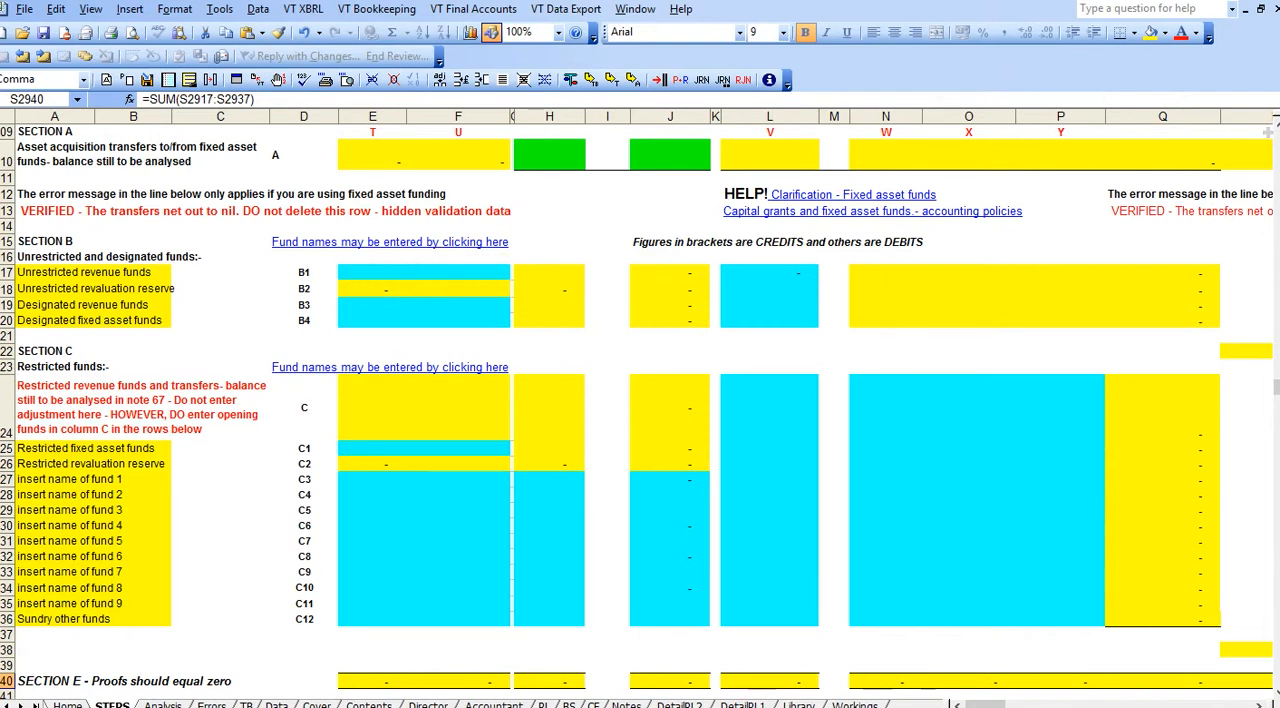
Enter 20000 in column V for Unrestricted revenue funds (B1) as a transfer to cover deficits.
scroll(1275, 133, up, 3)
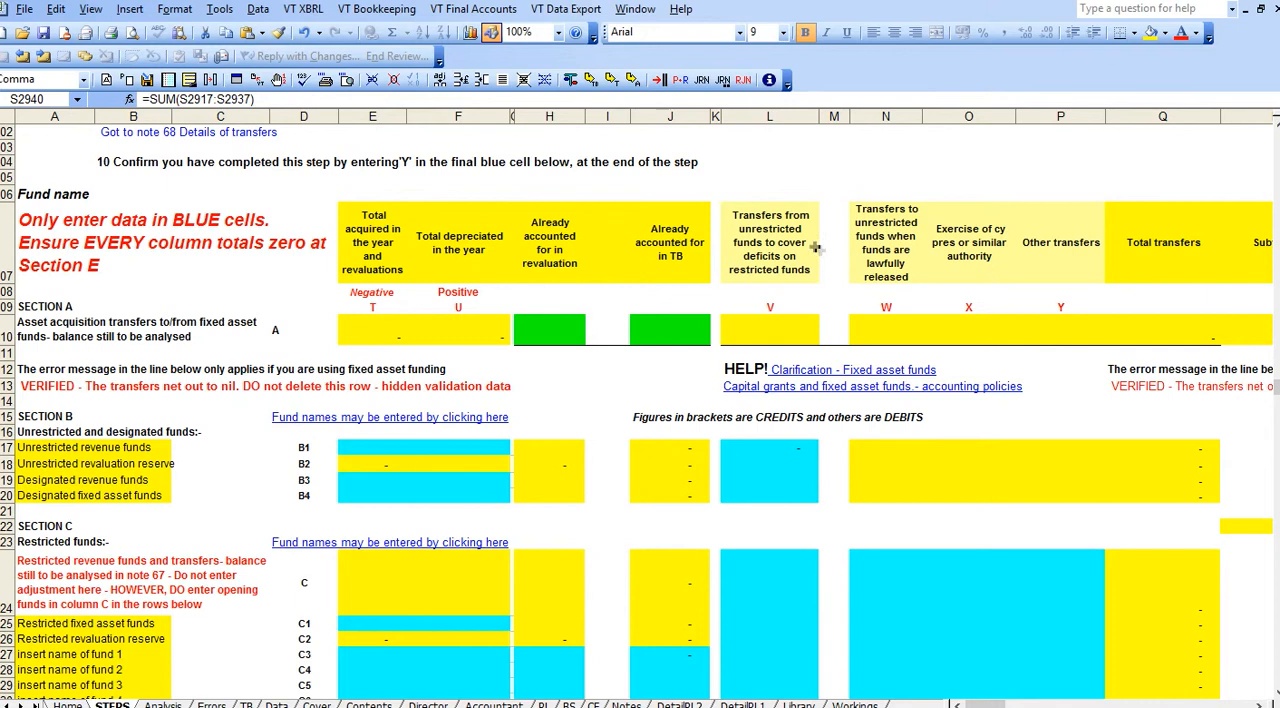
click(760, 454)
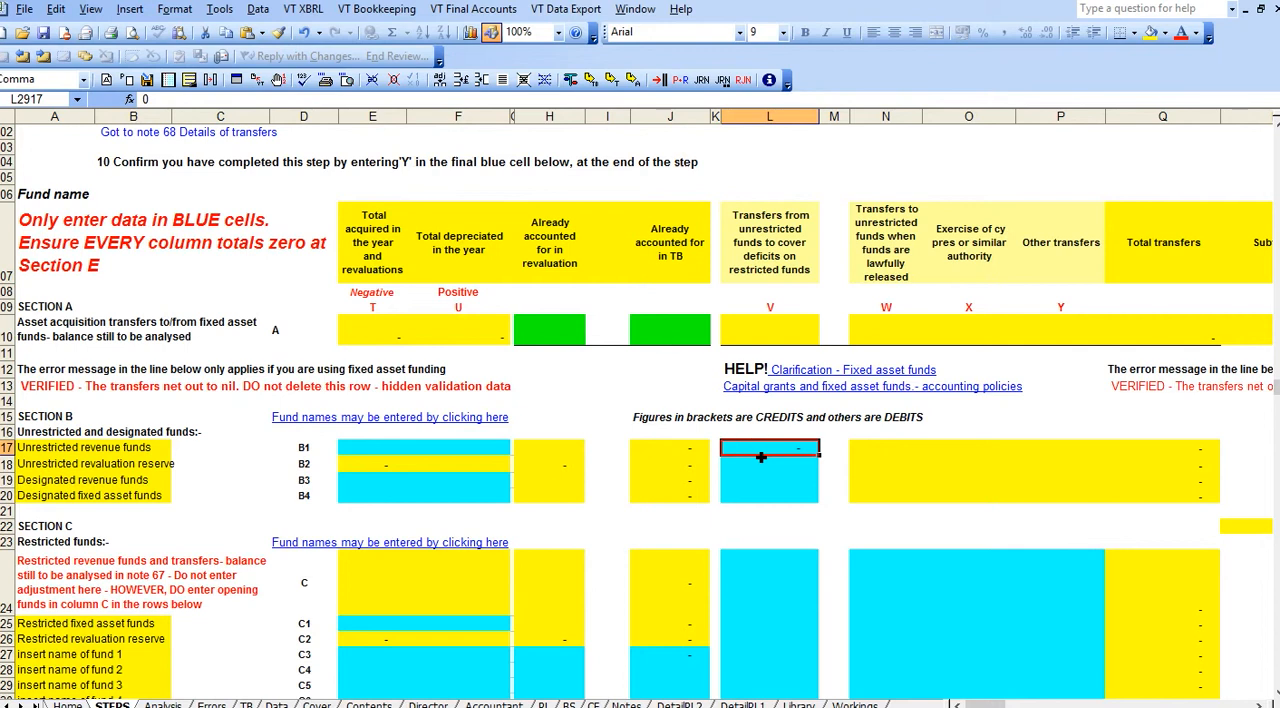
text(-200)
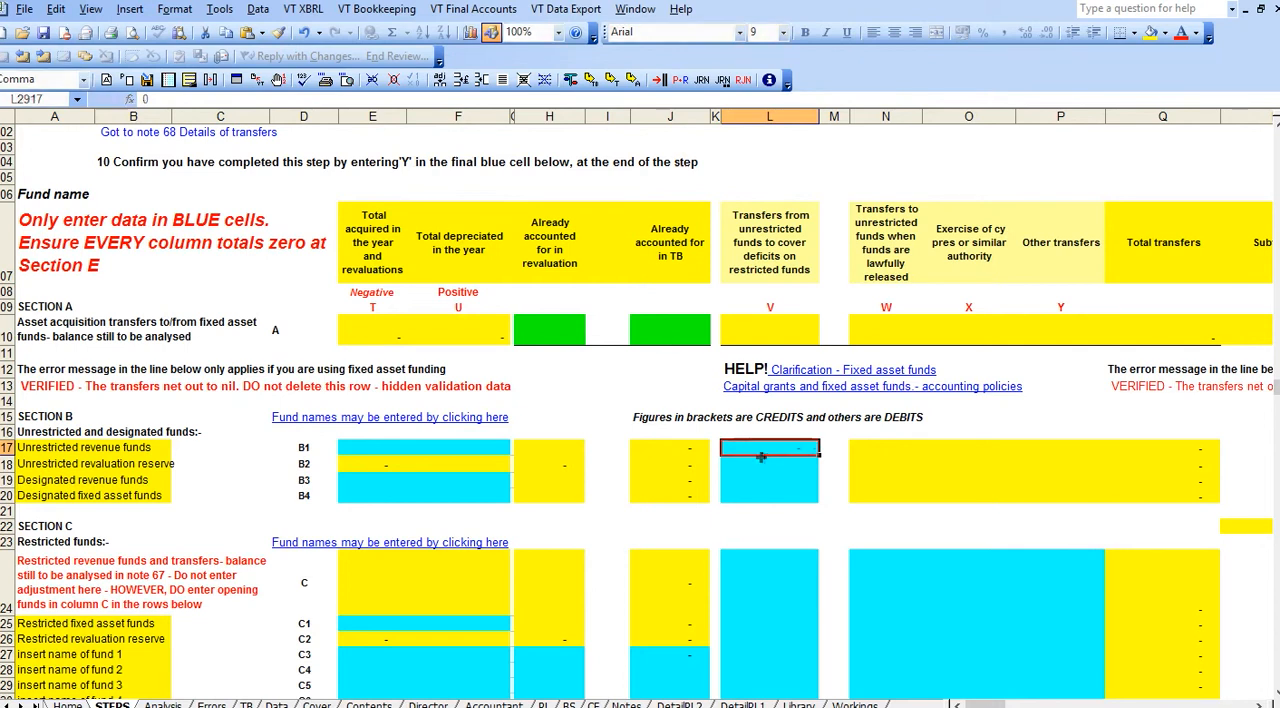
text(0)
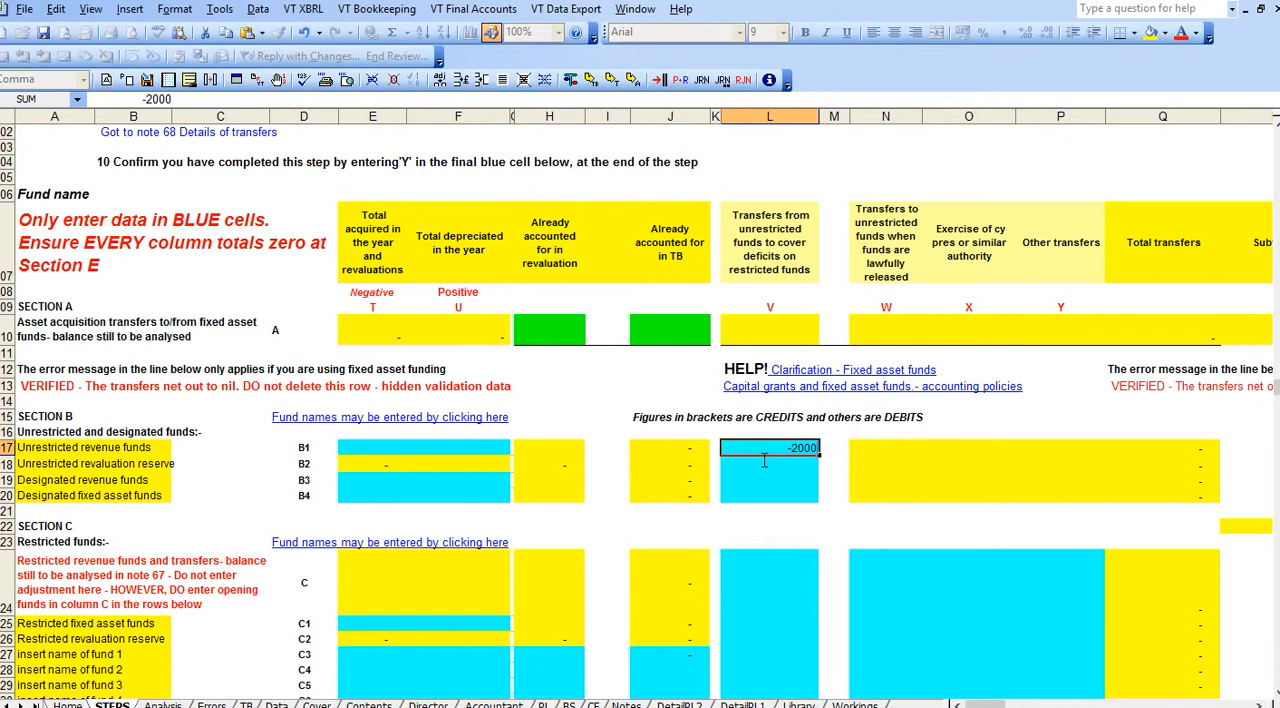
key(BackSpace)
key(BackSpace)
key(BackSpace)
key(BackSpace)
key(BackSpace)
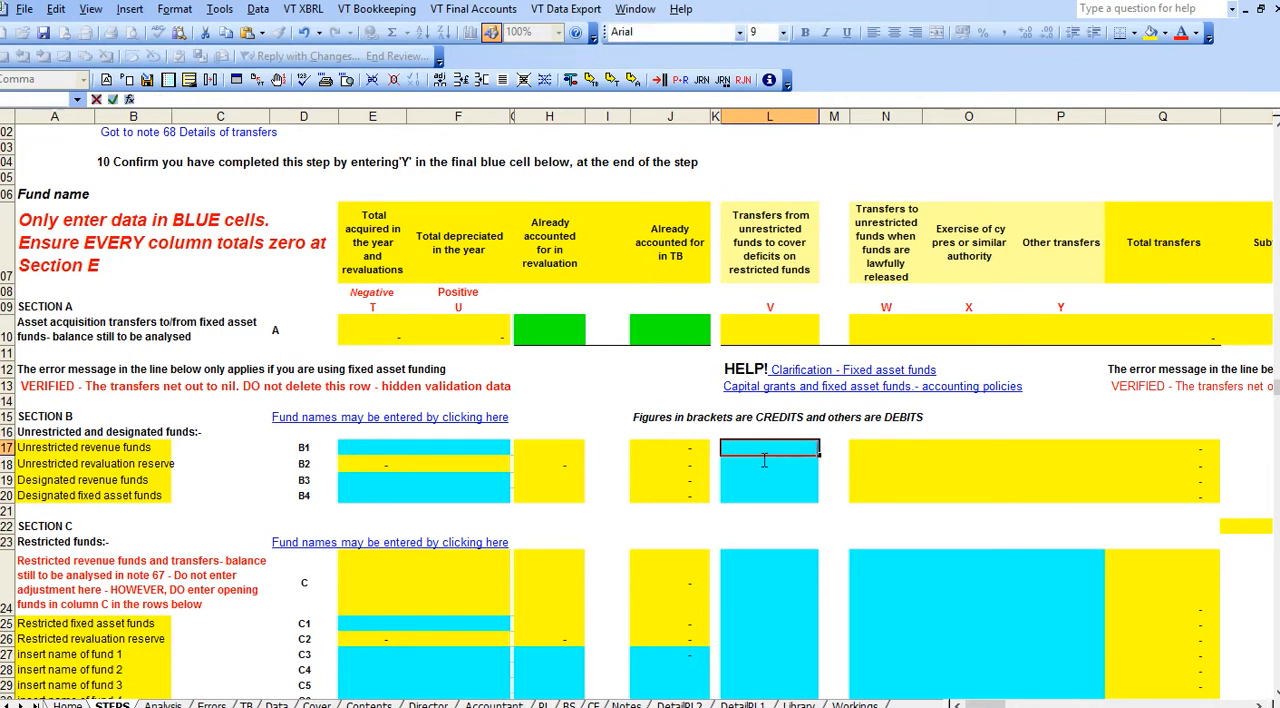
text(20000)
click(745, 670)
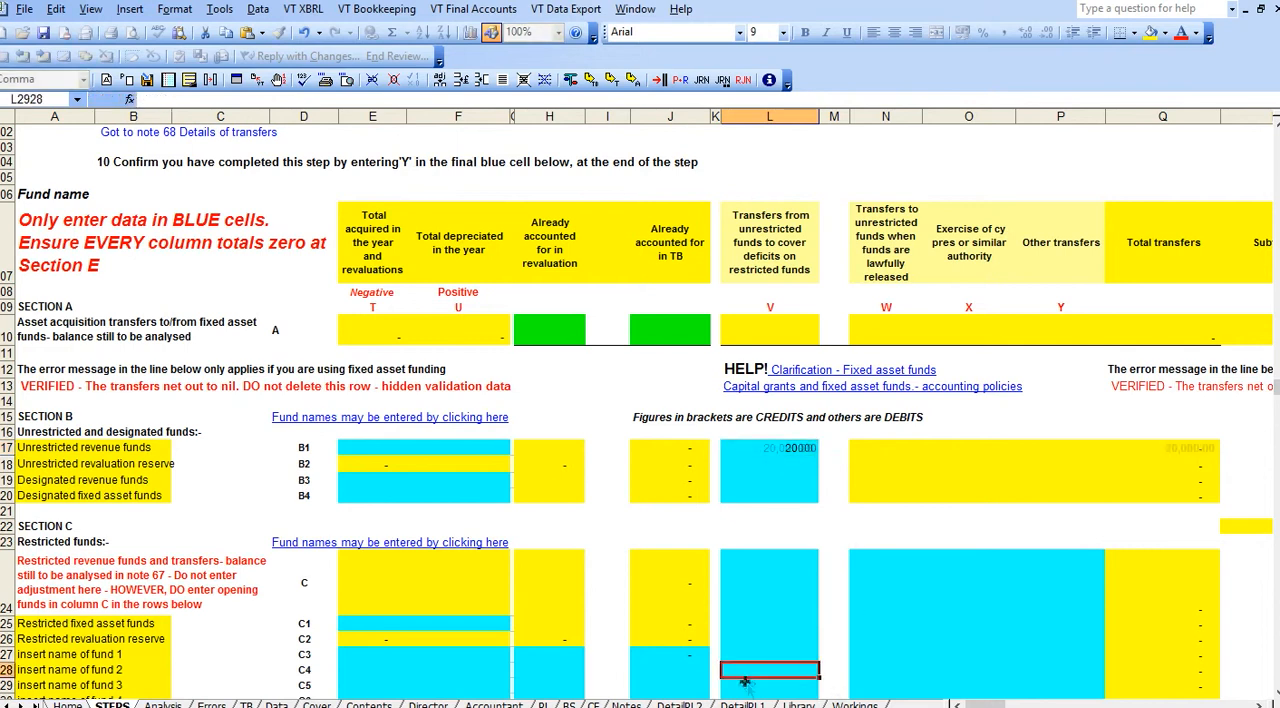
Enter -20000 in column V for restricted fund 2 (C4) and check that column's Section E proof.
click(72, 672)
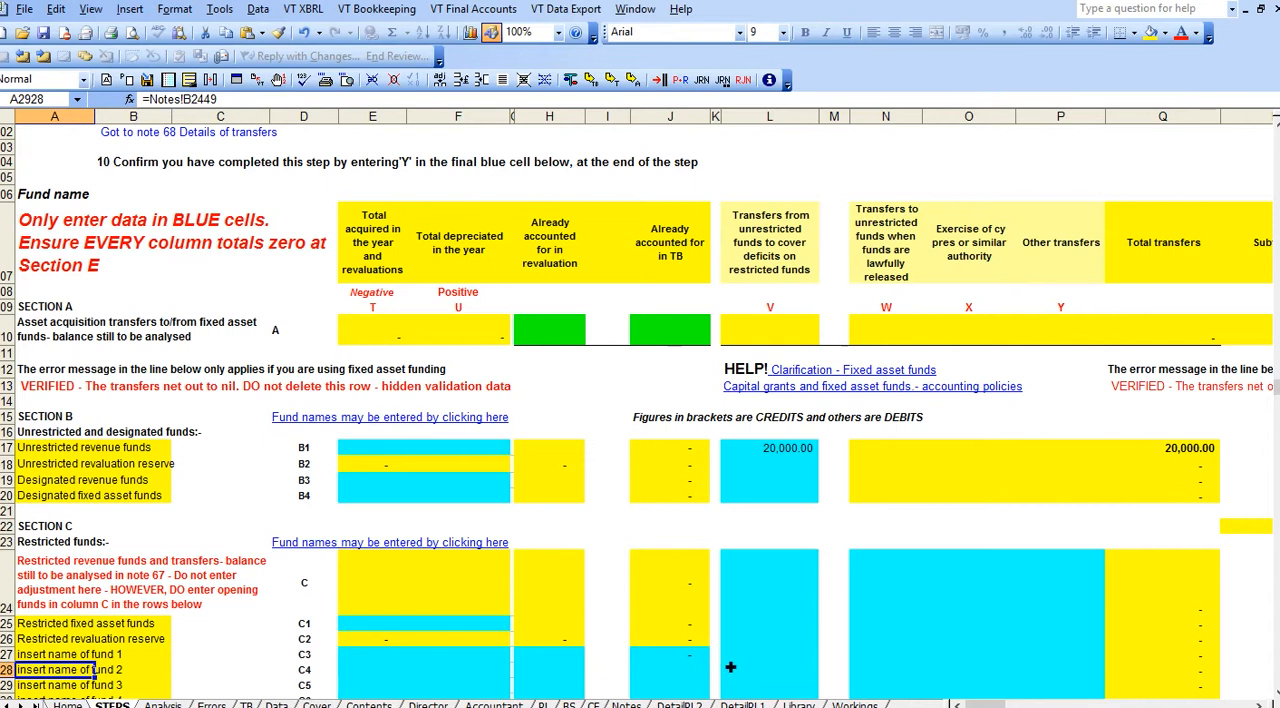
click(760, 657)
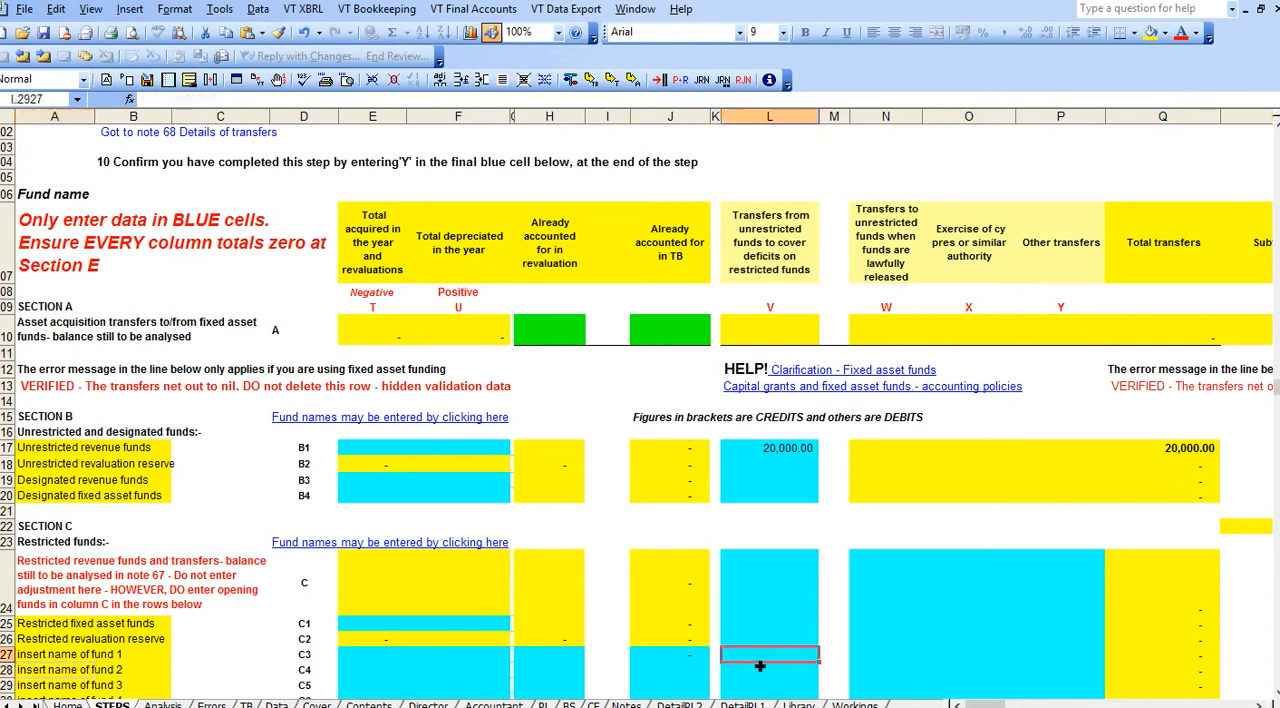
click(762, 671)
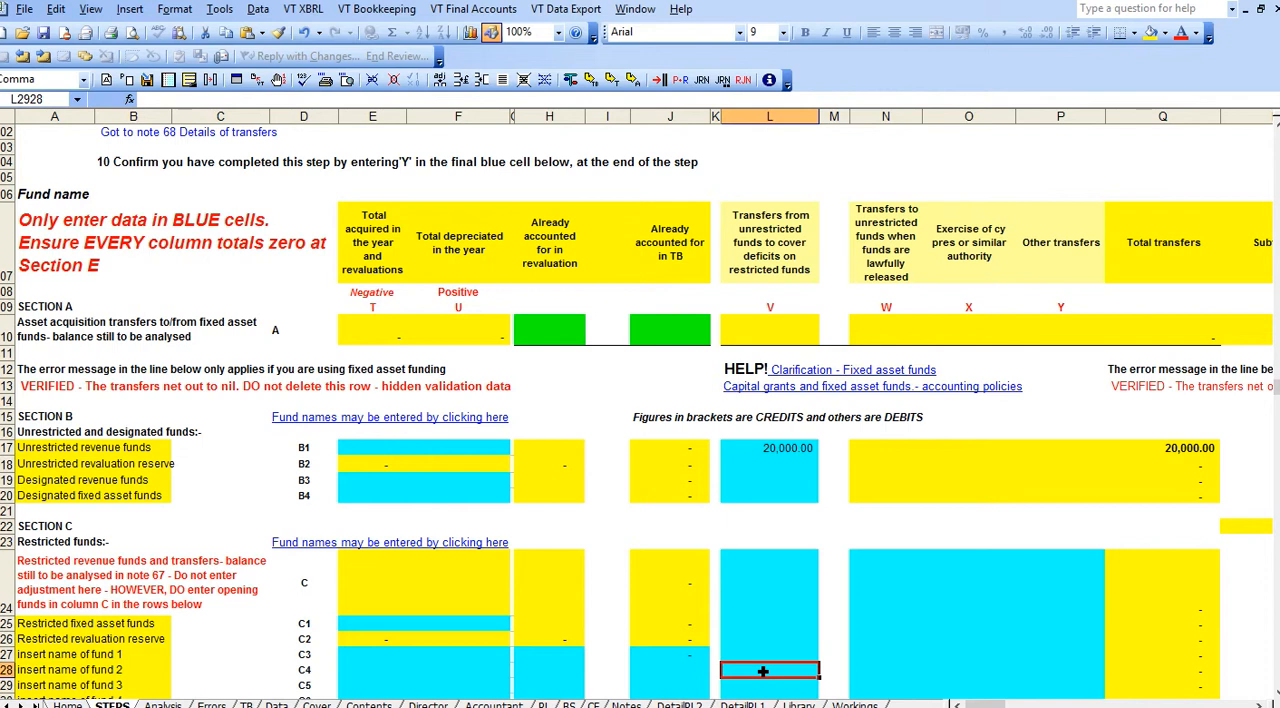
text(-20000)
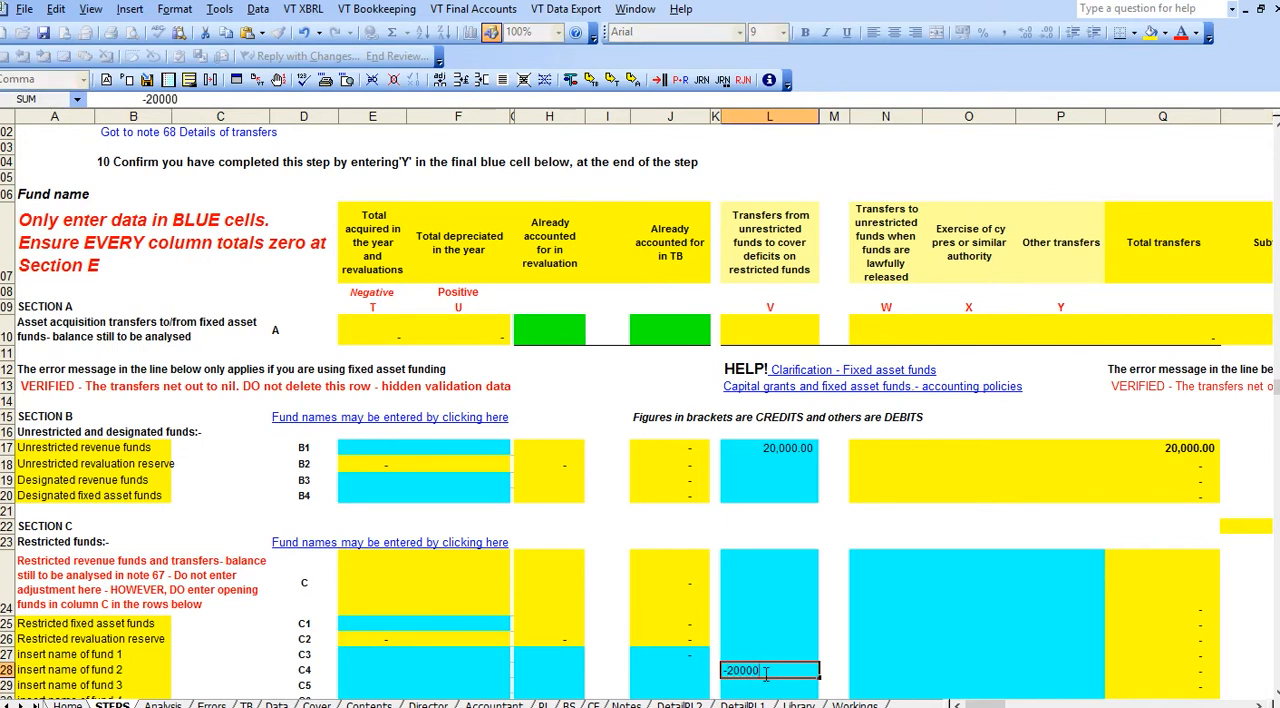
key(Return)
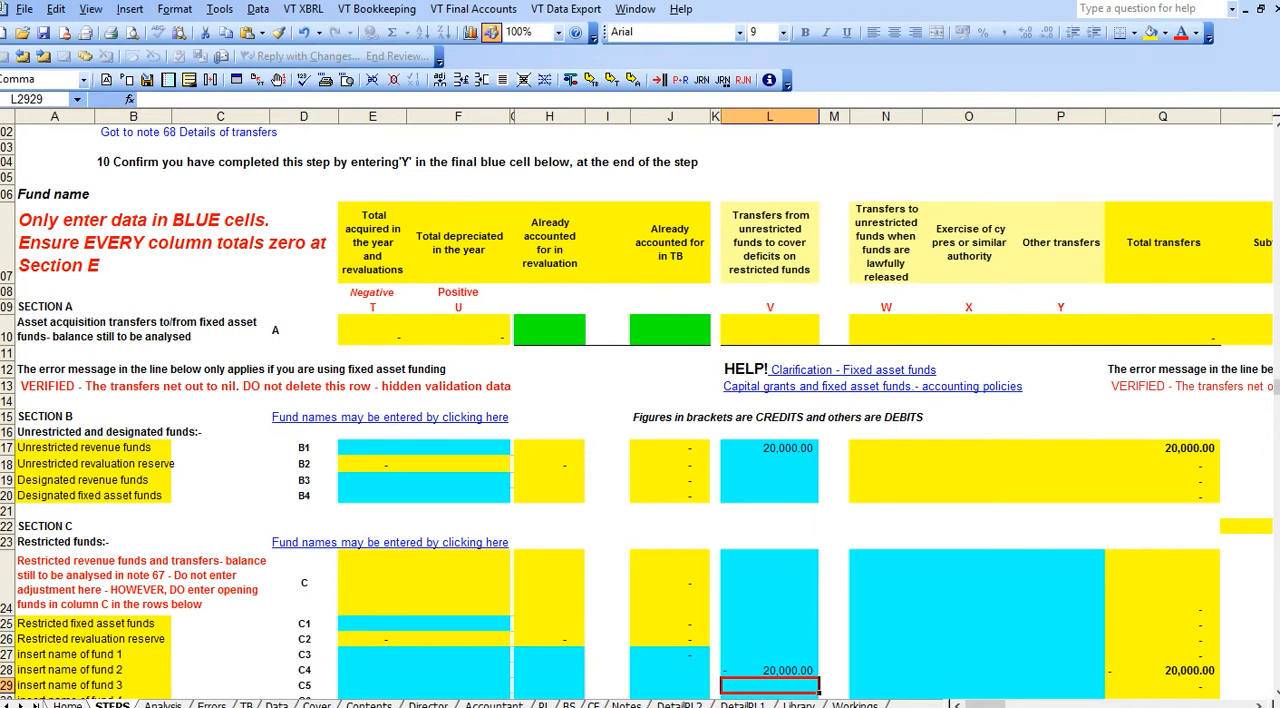
scroll(640, 405, down, 4)
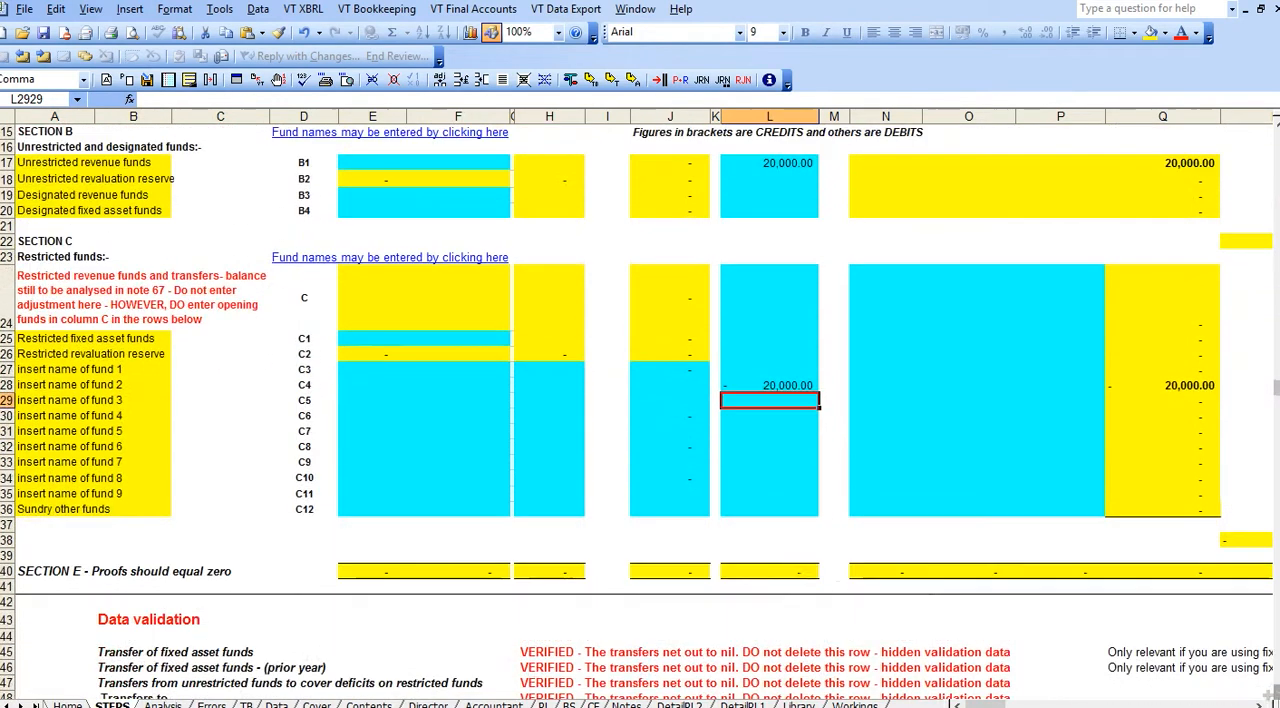
click(800, 572)
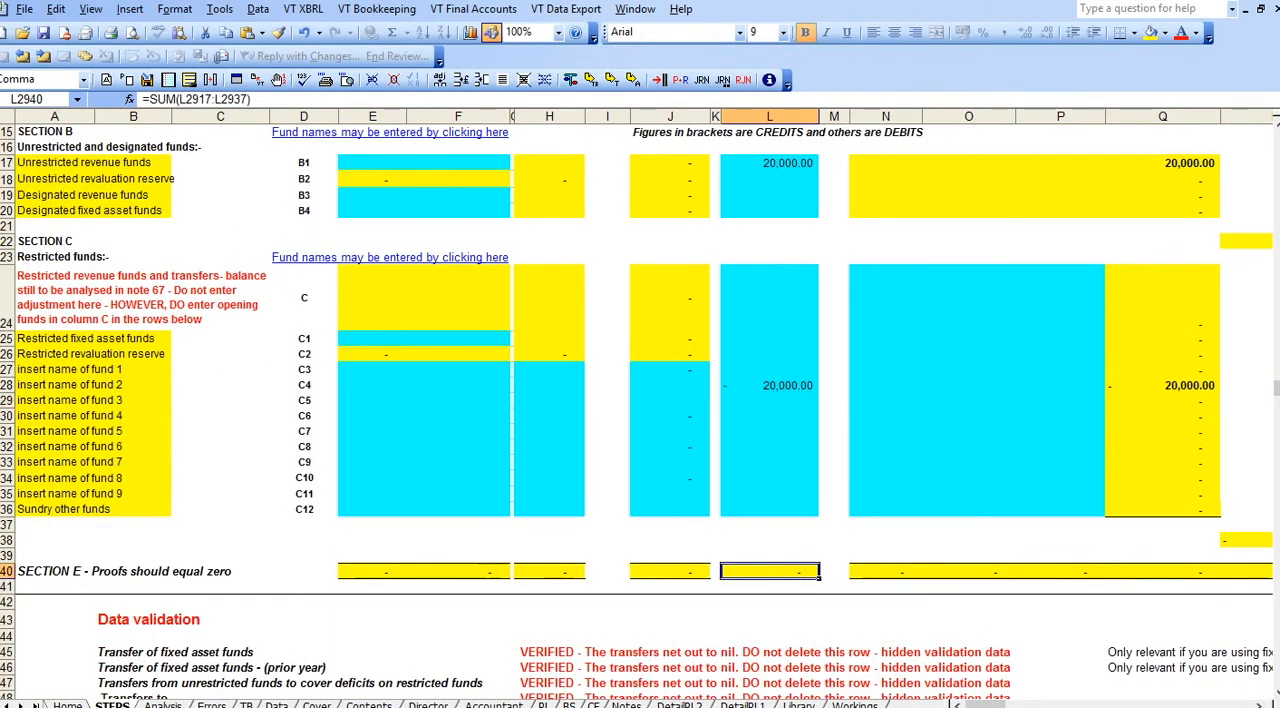
Review the Other transfers column heading and the data validation lines beneath Section E.
scroll(640, 410, up, 3)
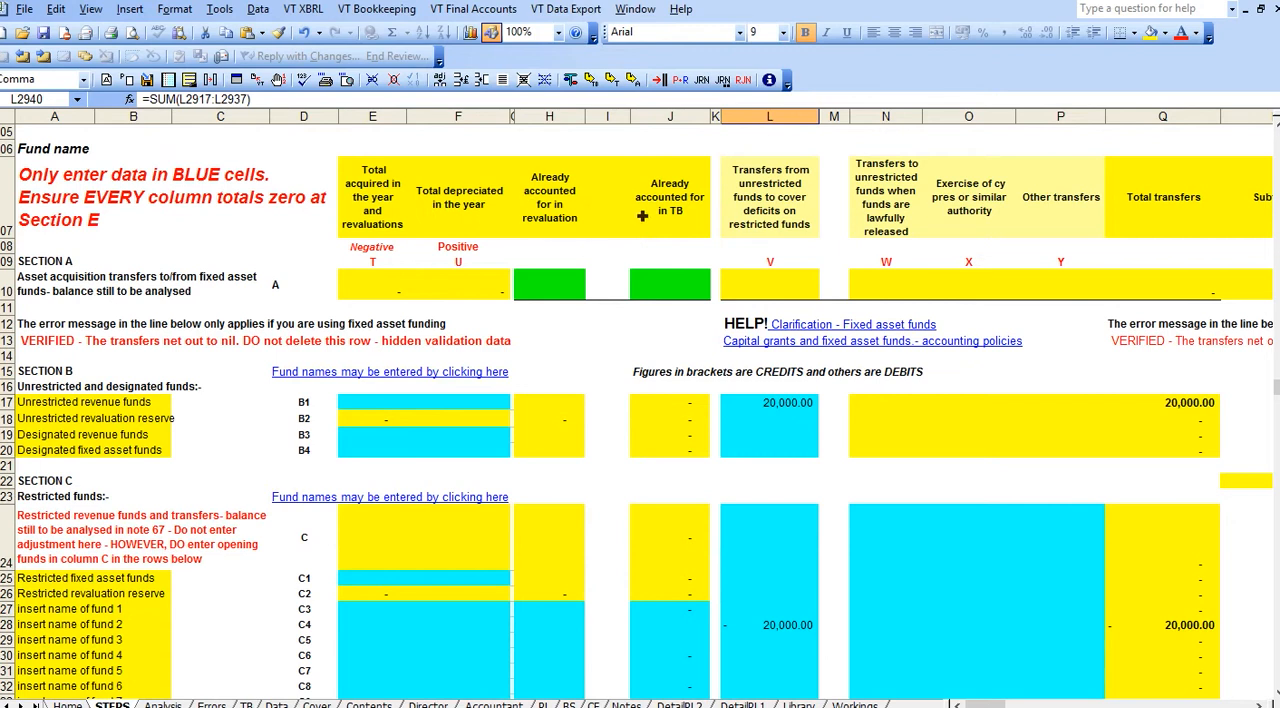
click(1073, 207)
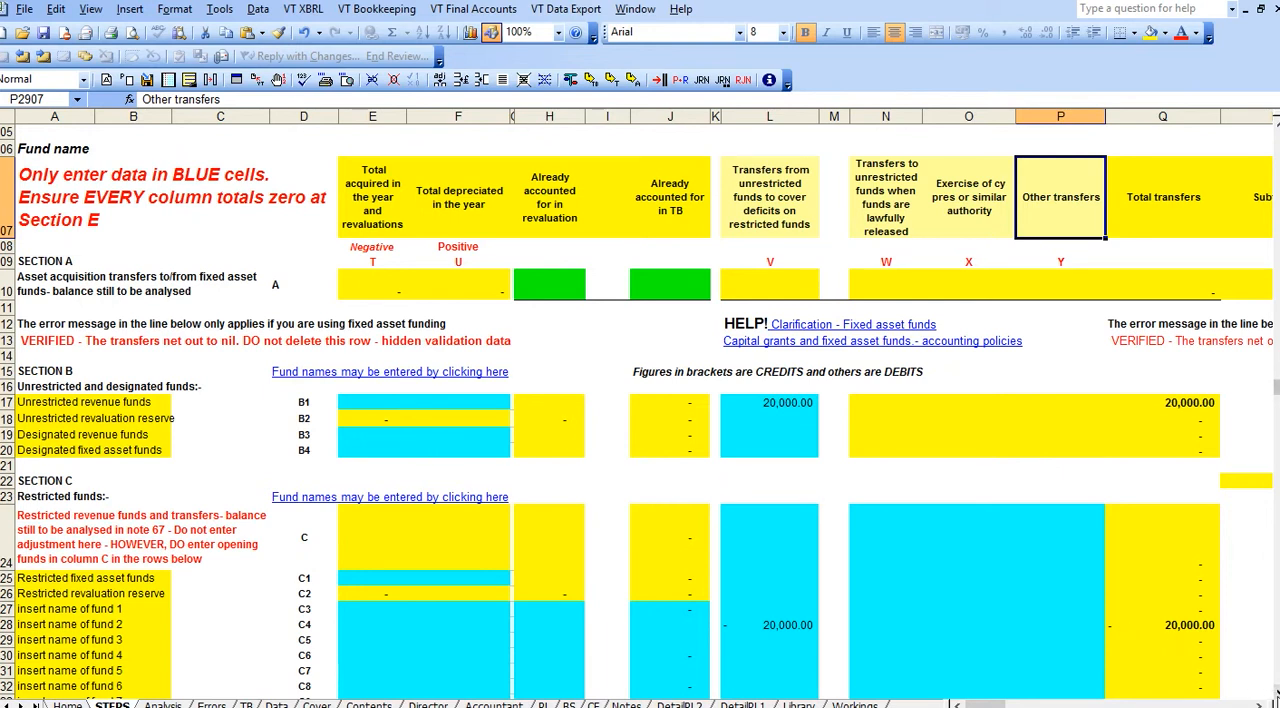
scroll(1275, 692, down, 3)
scroll(1275, 692, down, 3)
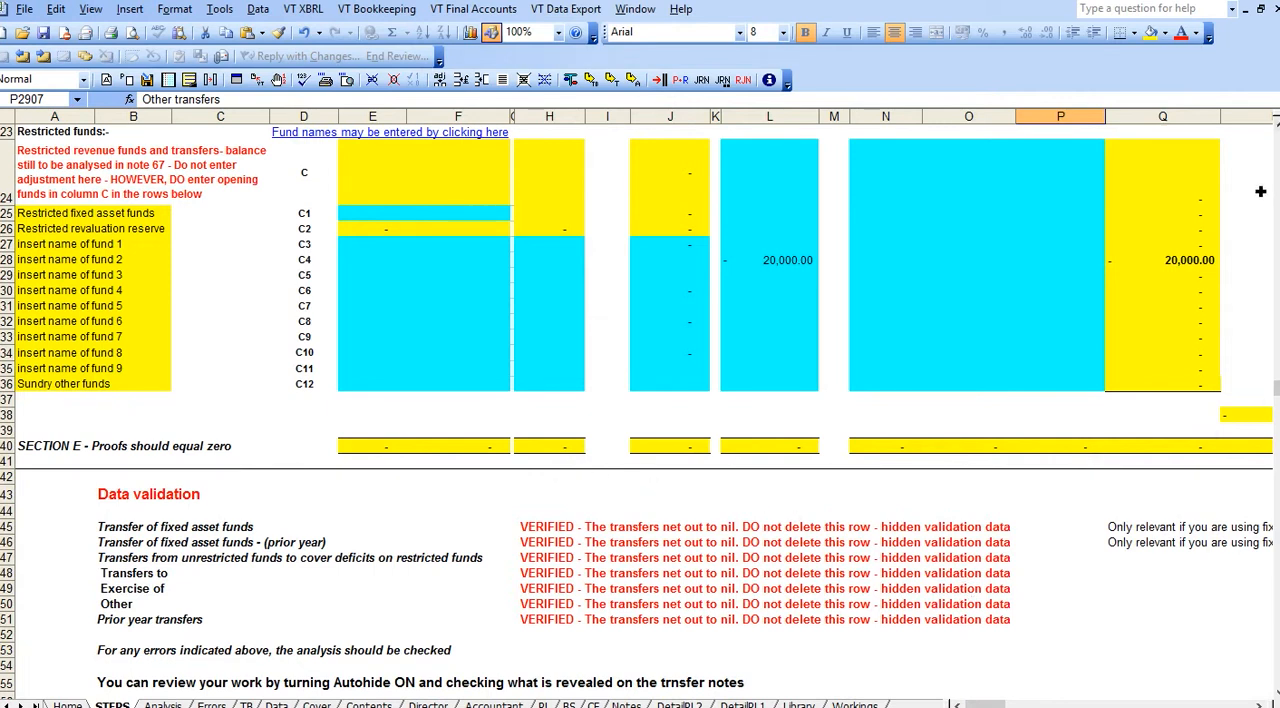
scroll(640, 405, up, 6)
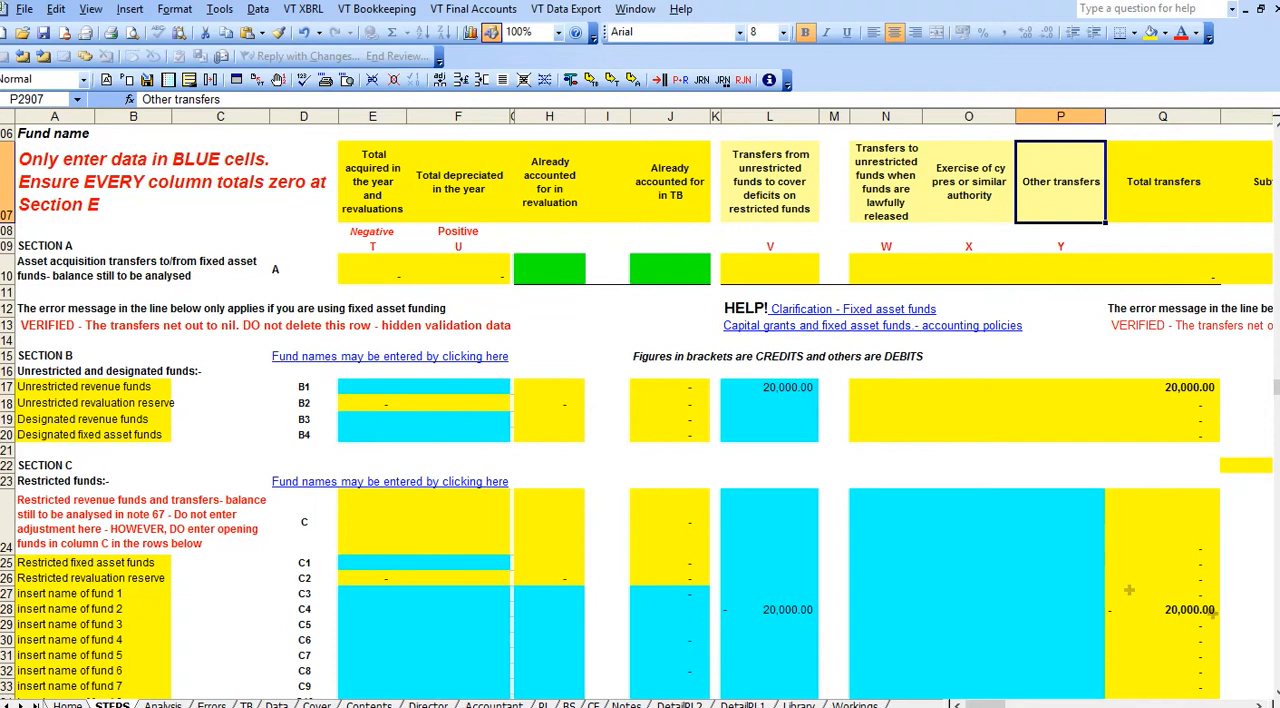
Check the Section E proof cells in row 2940 again, from column E to column O.
scroll(1276, 697, down, 4)
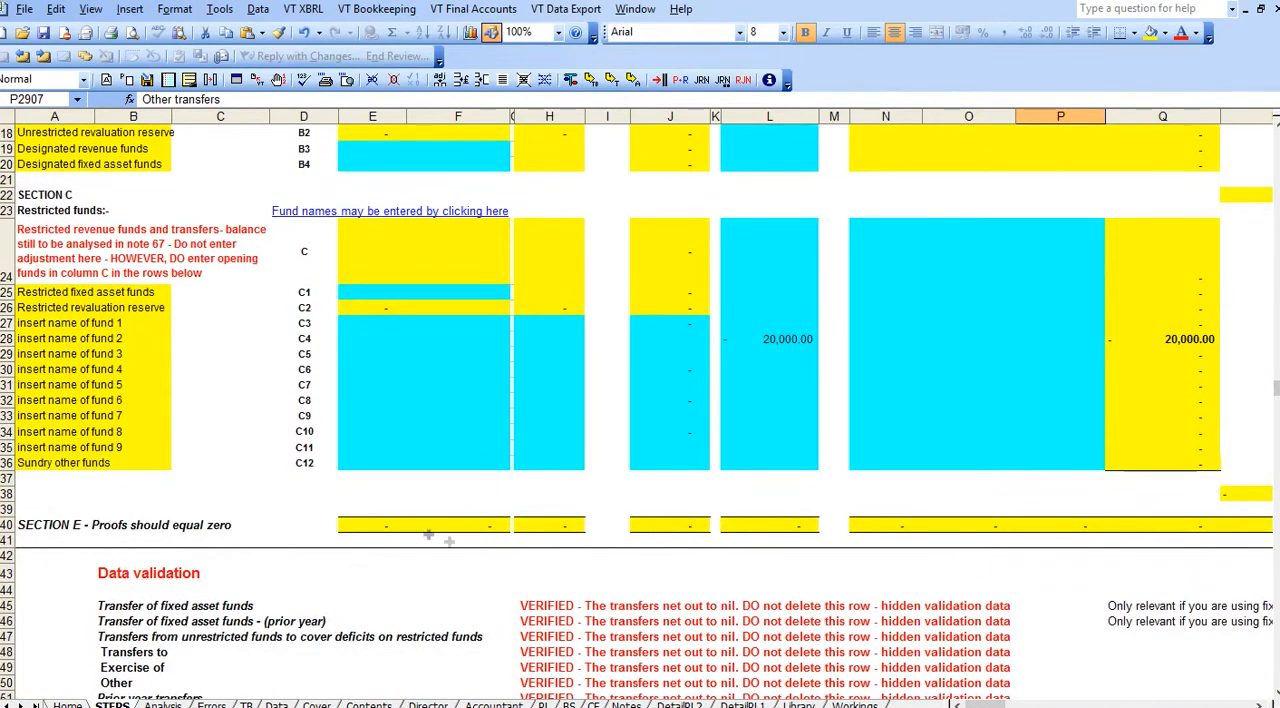
click(402, 527)
click(449, 527)
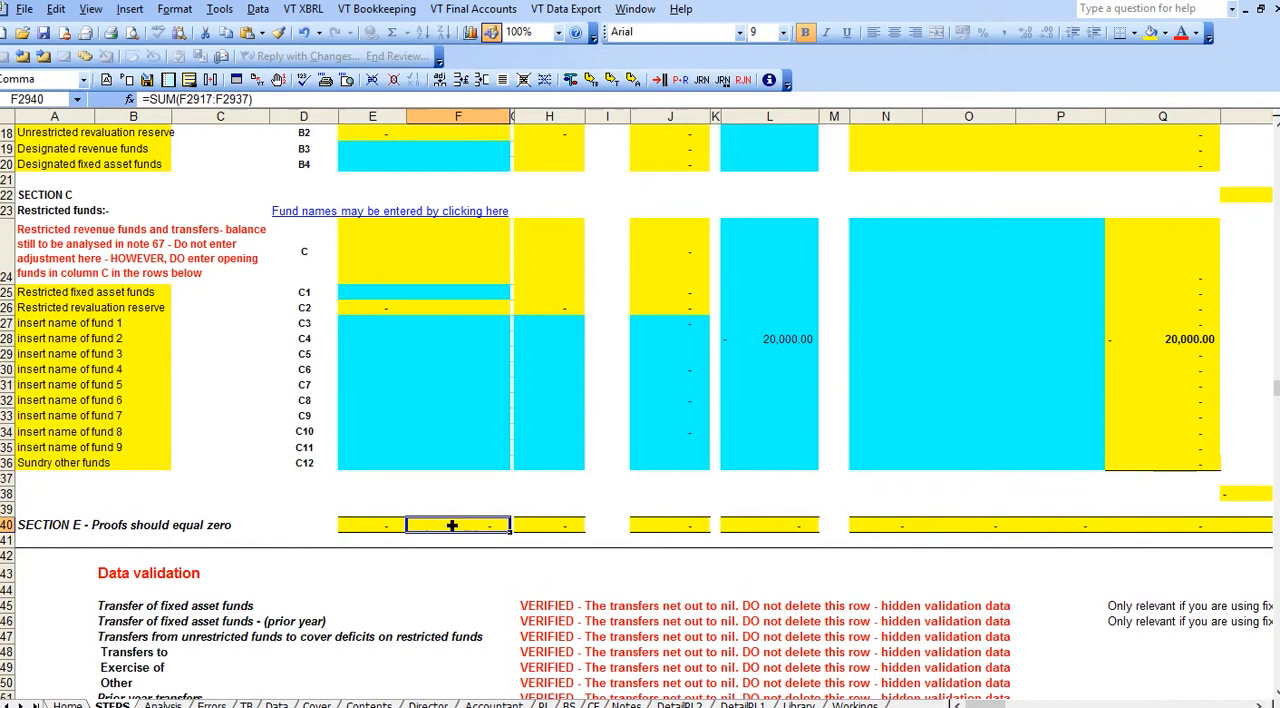
click(540, 527)
click(660, 528)
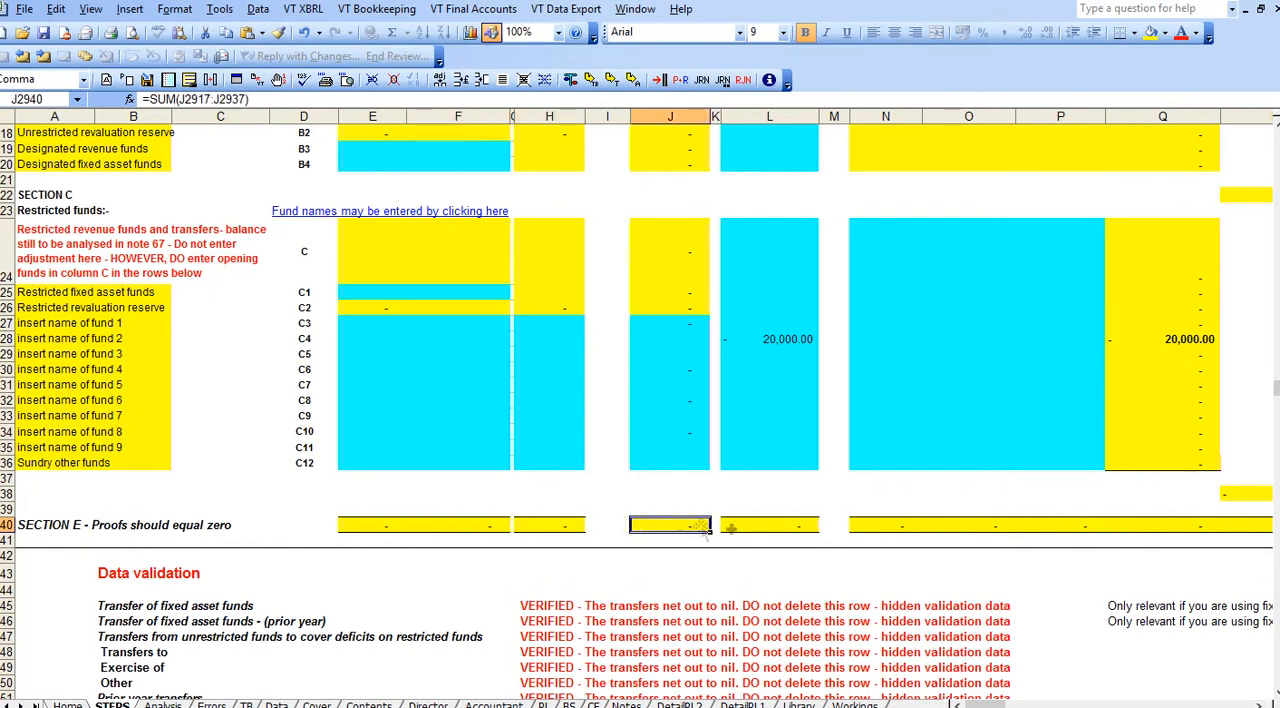
click(740, 528)
click(880, 530)
click(985, 528)
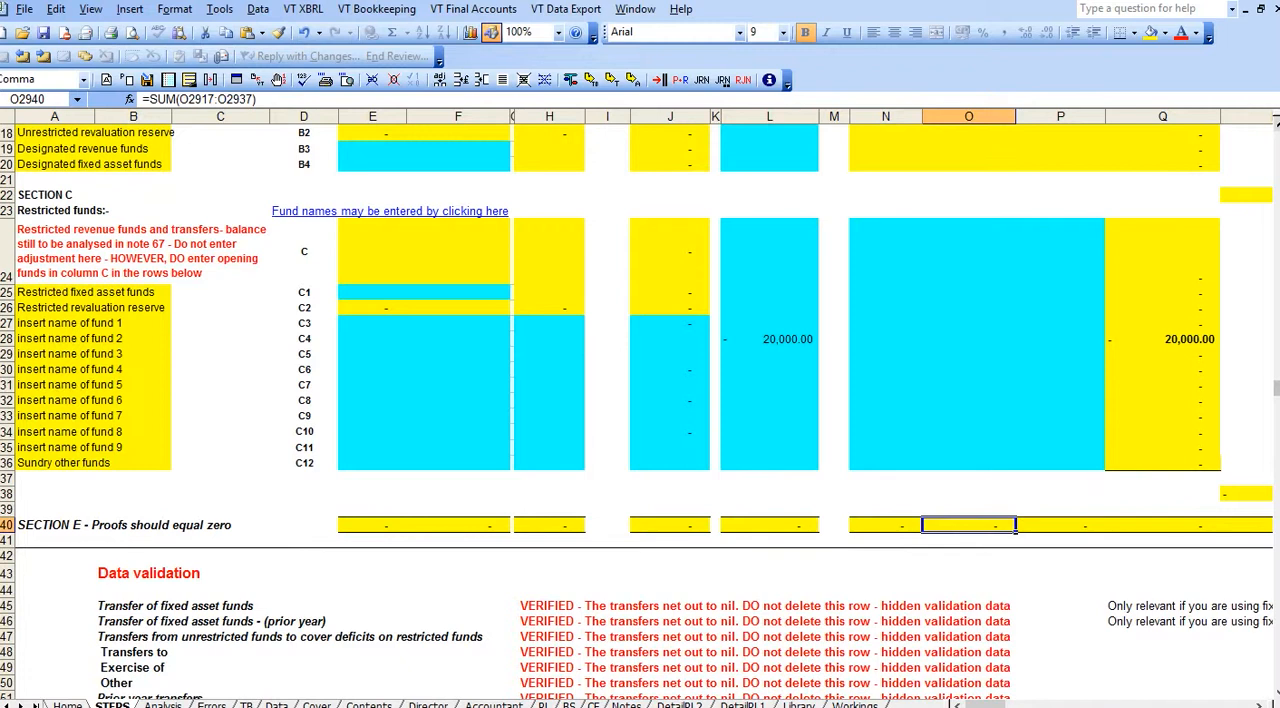
Review the transfer category headings of columns T to Y in row 2907 and the name cell of restricted fund 1.
scroll(1050, 201, up, 5)
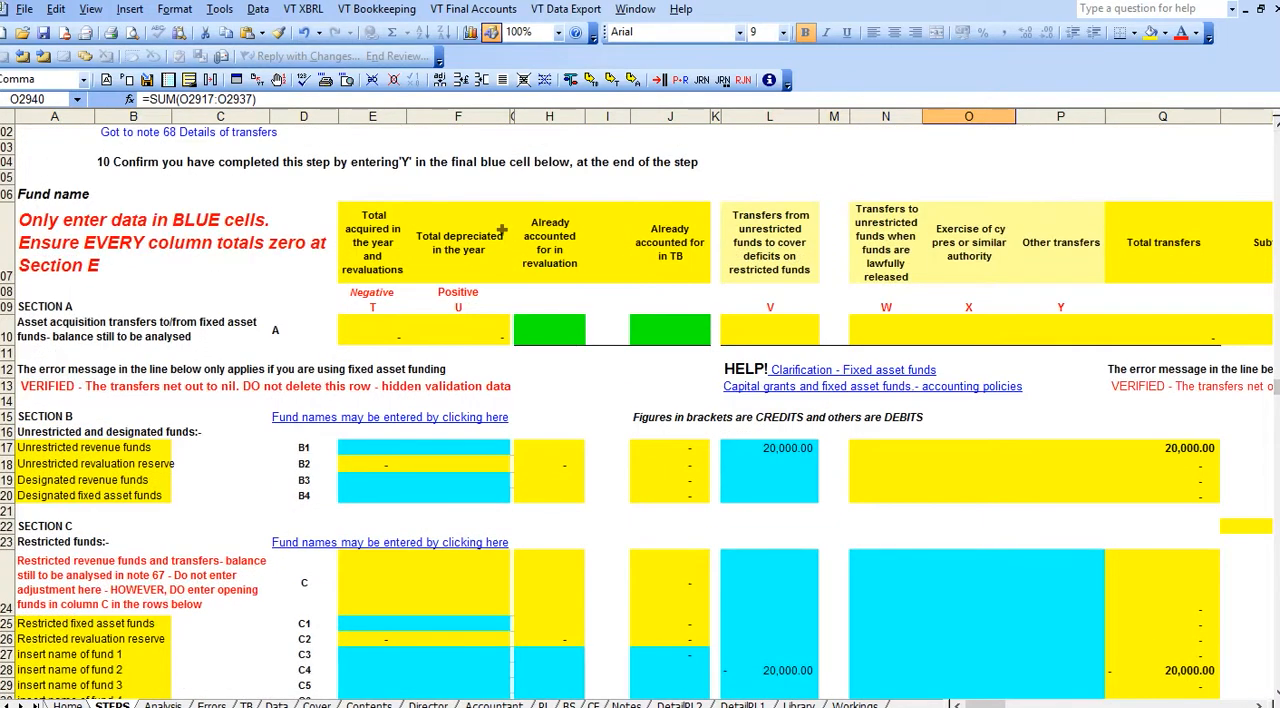
click(388, 277)
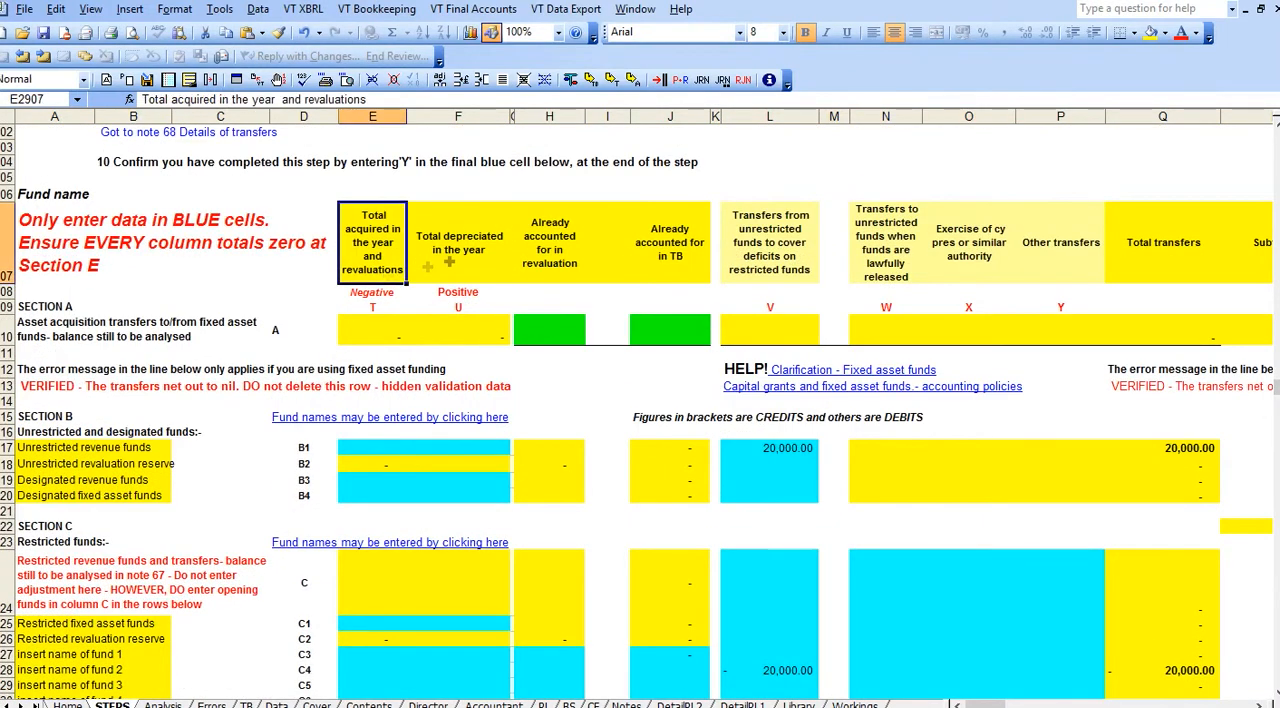
click(470, 262)
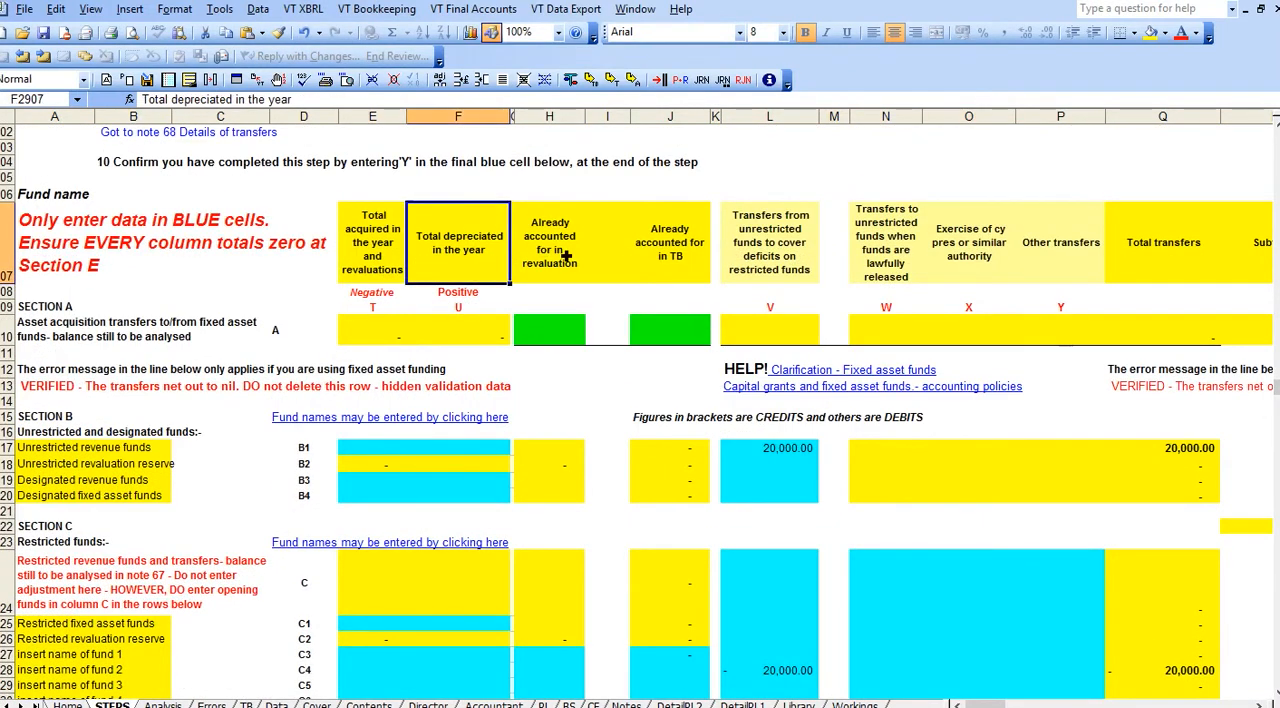
click(789, 255)
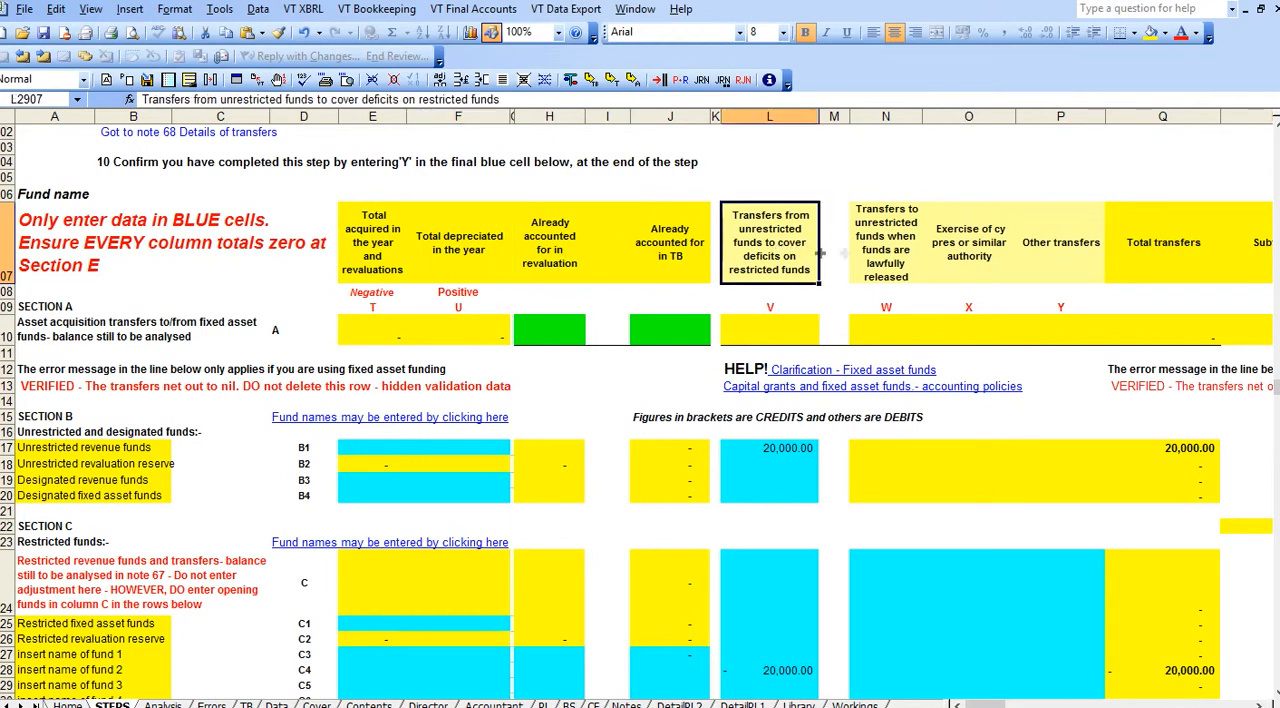
click(902, 278)
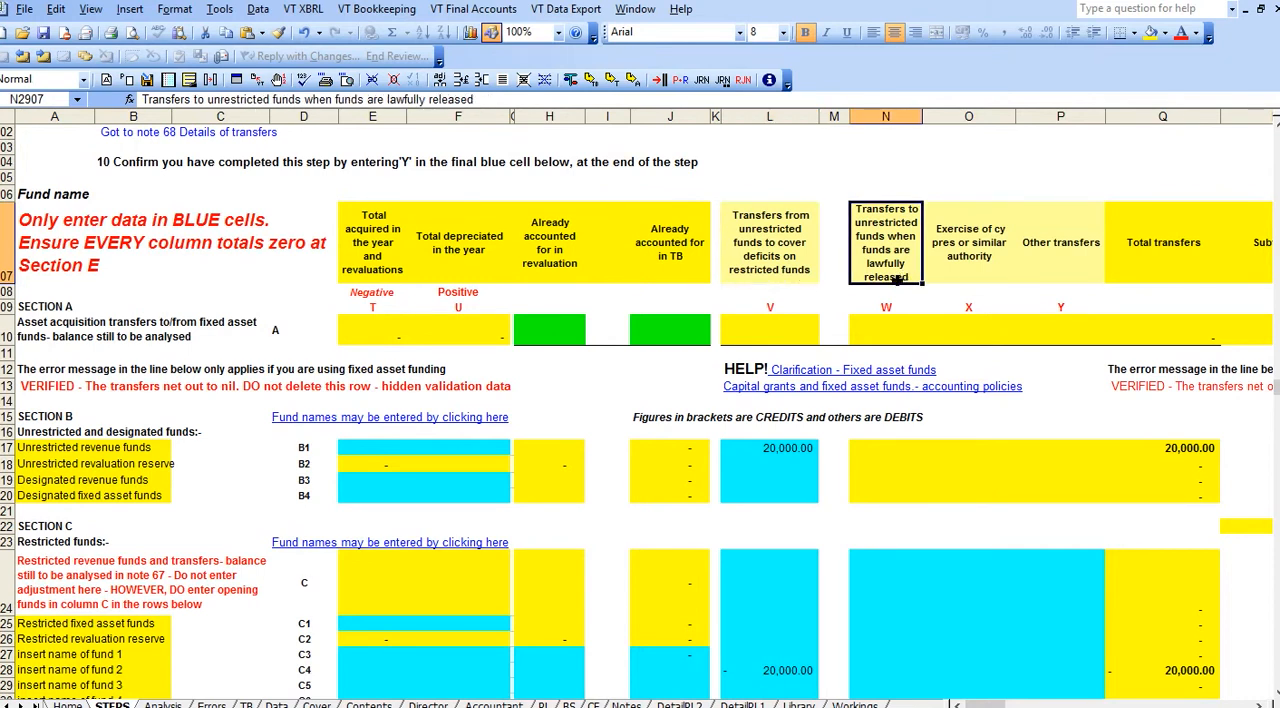
click(972, 260)
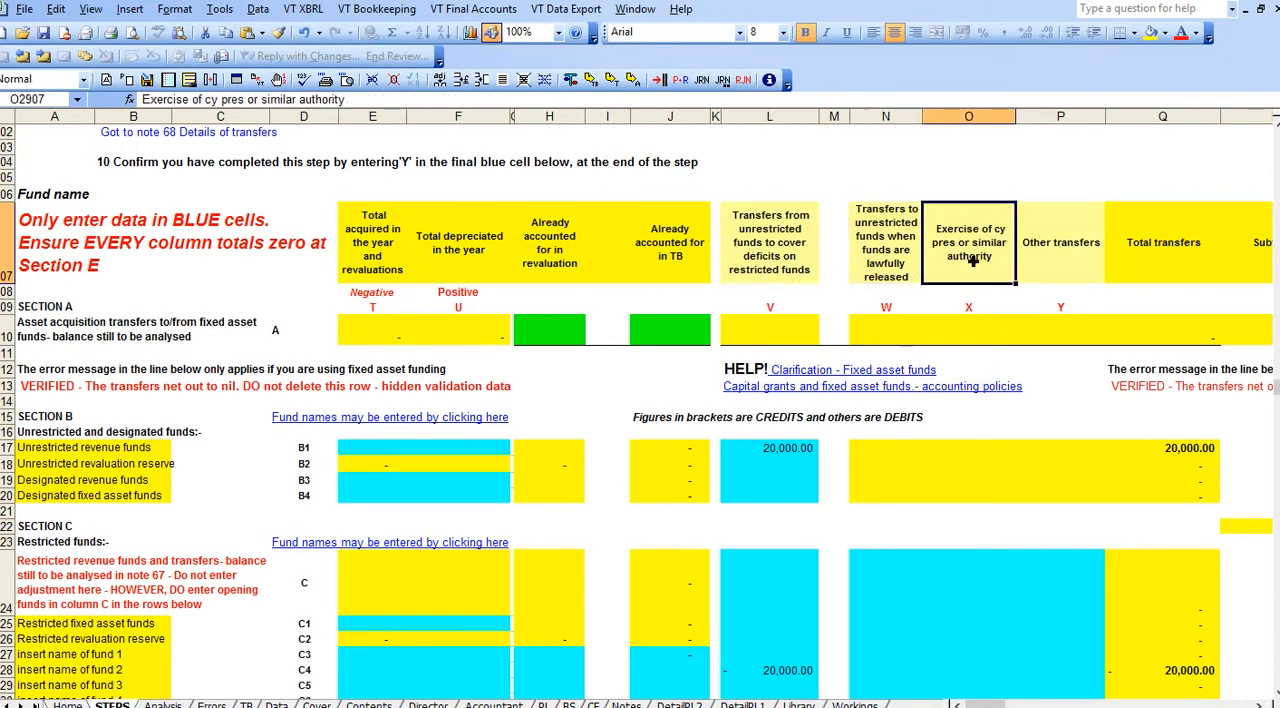
click(1047, 261)
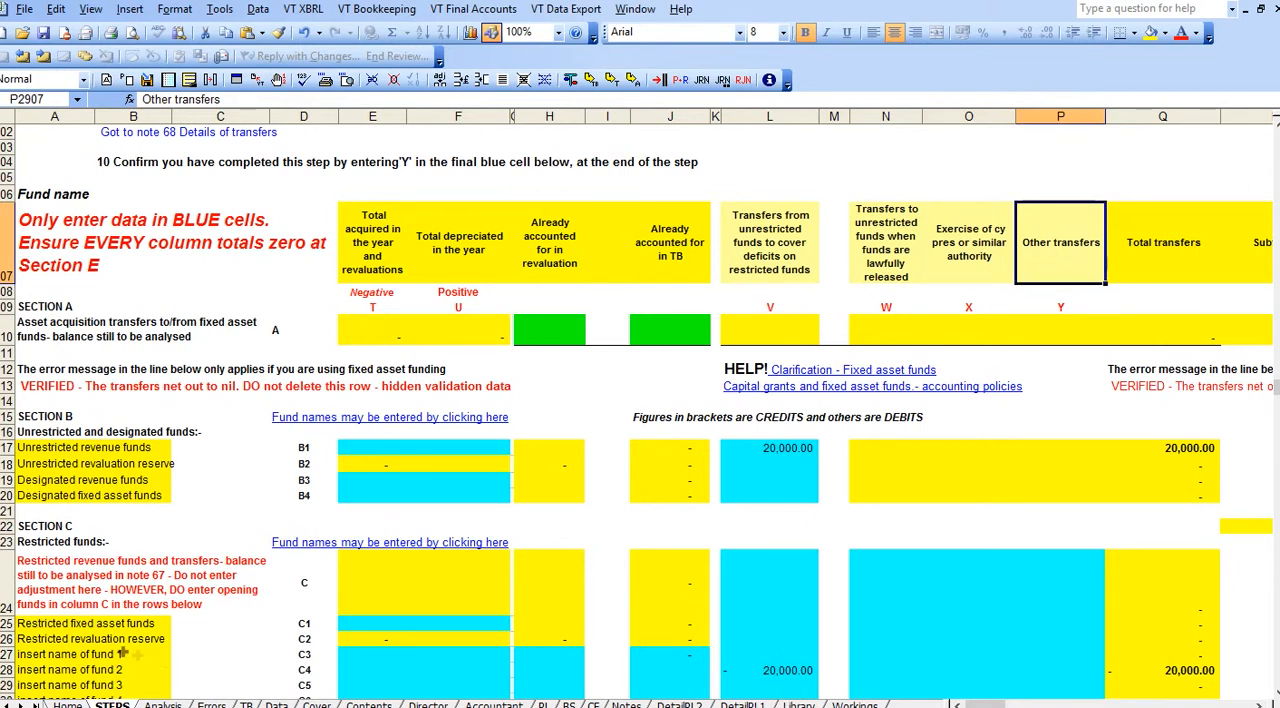
click(55, 659)
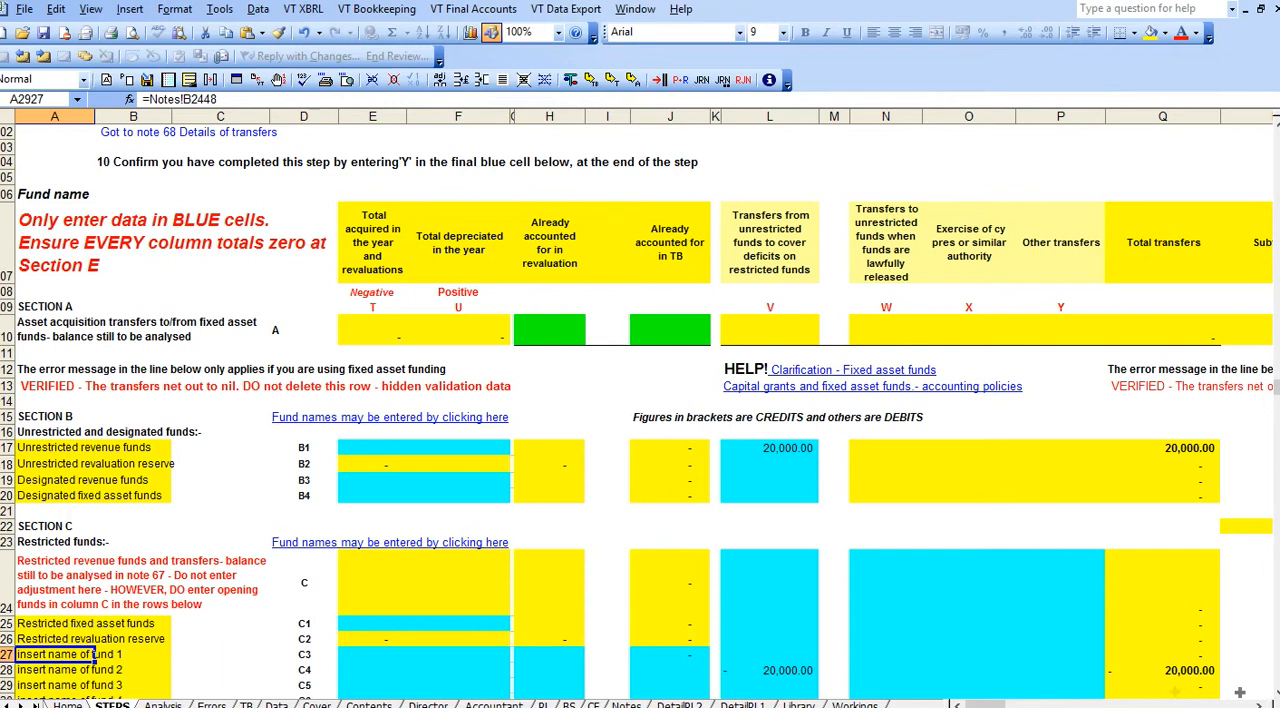
click(1277, 691)
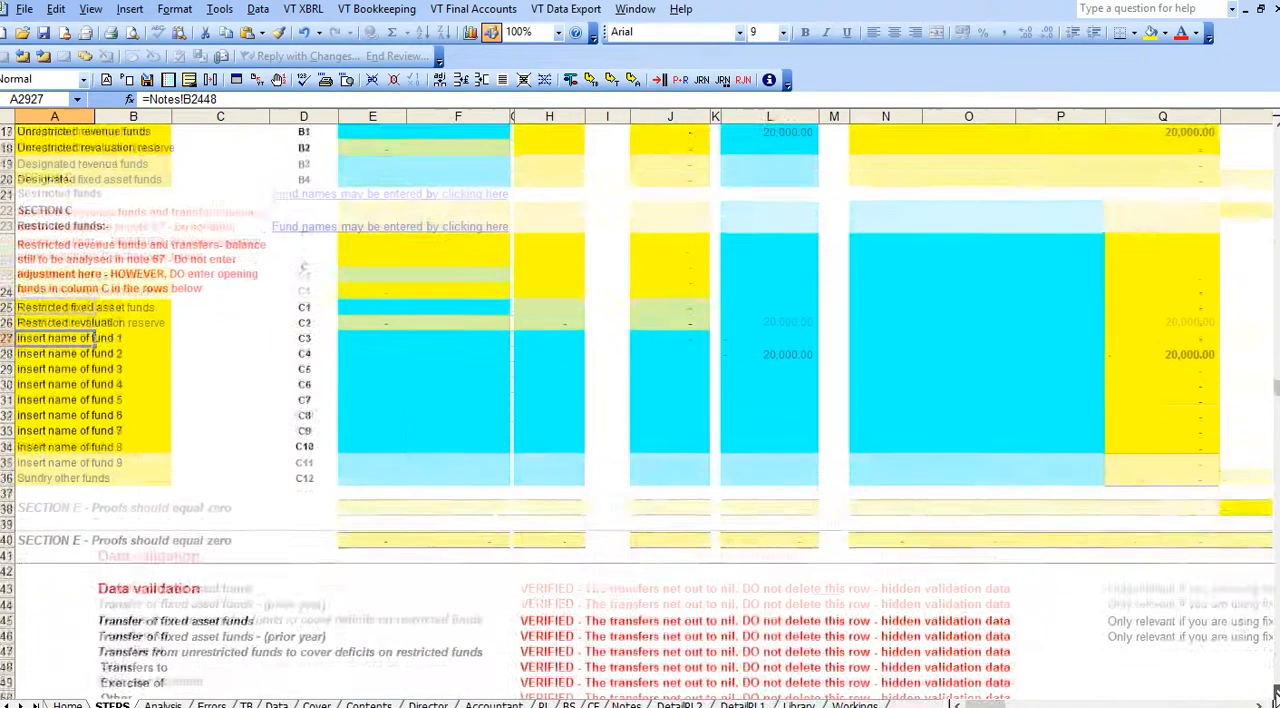